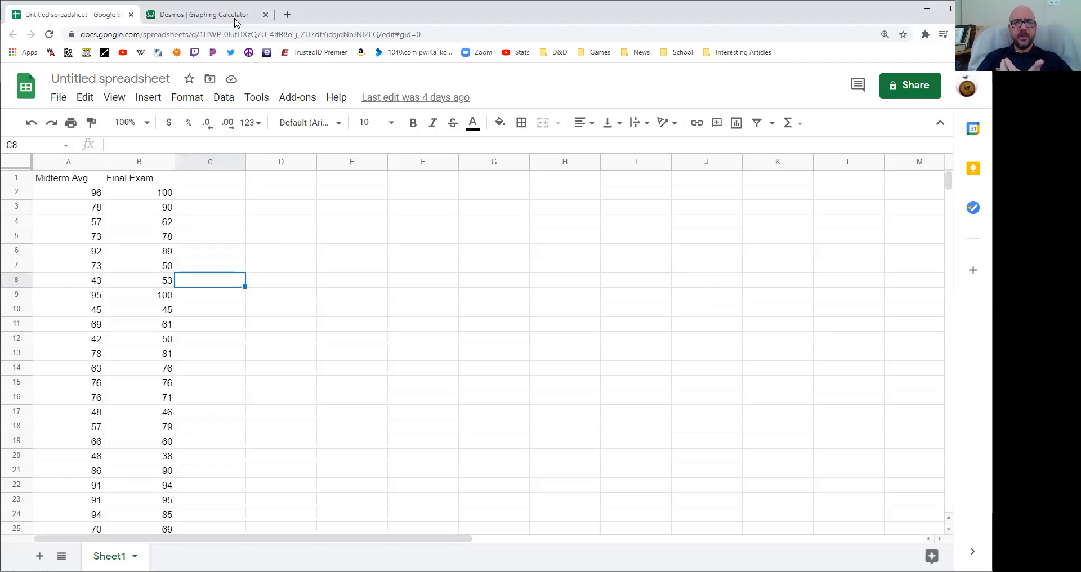
# Step: Search the web for "linear regression sheets" in a new browser tab
pyautogui.click(287, 16)
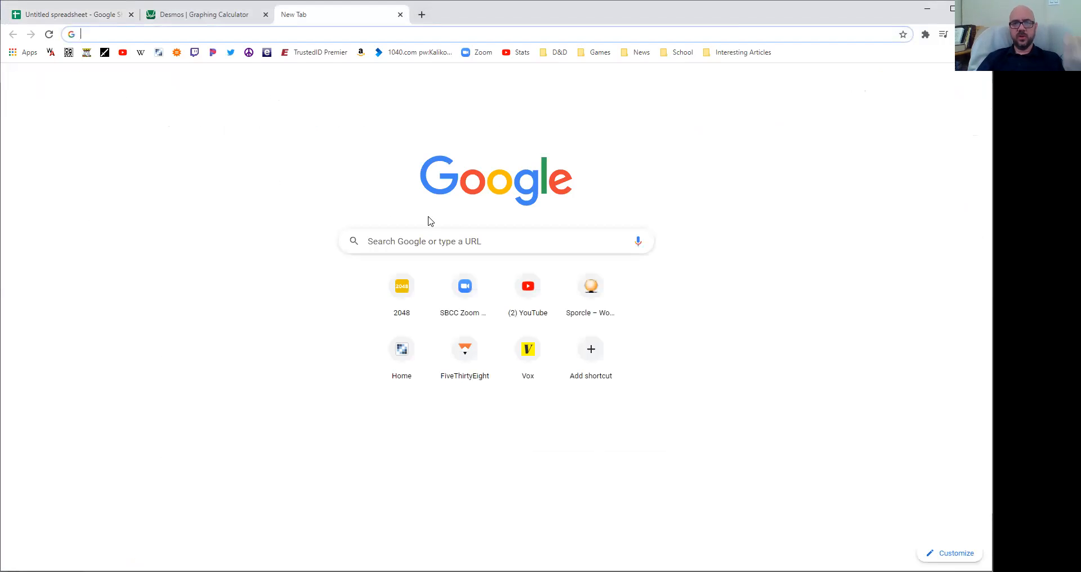
pyautogui.click(503, 248)
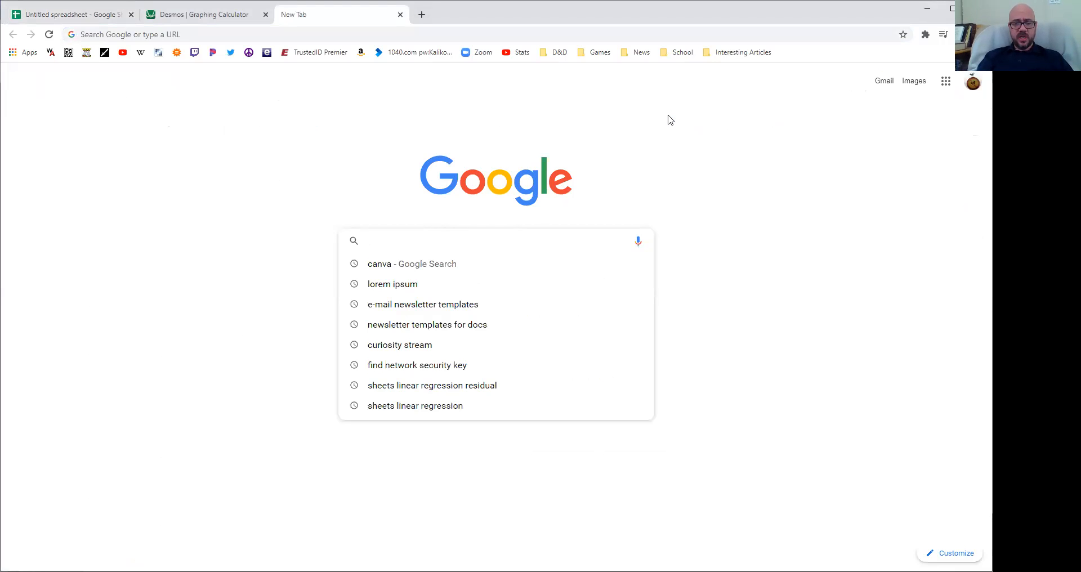
pyautogui.write('linear regression sheets')
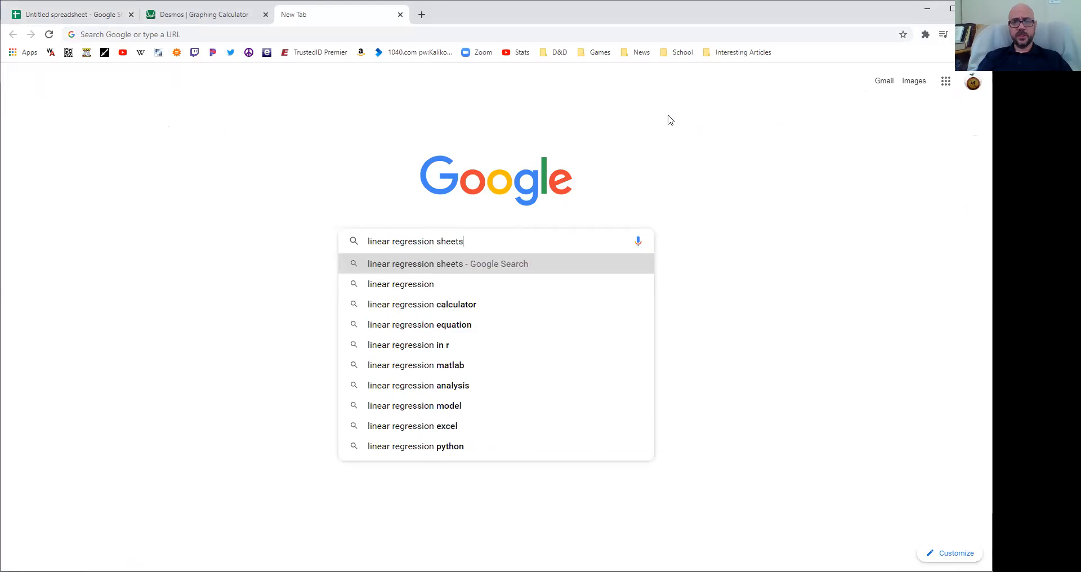
pyautogui.press('Return')
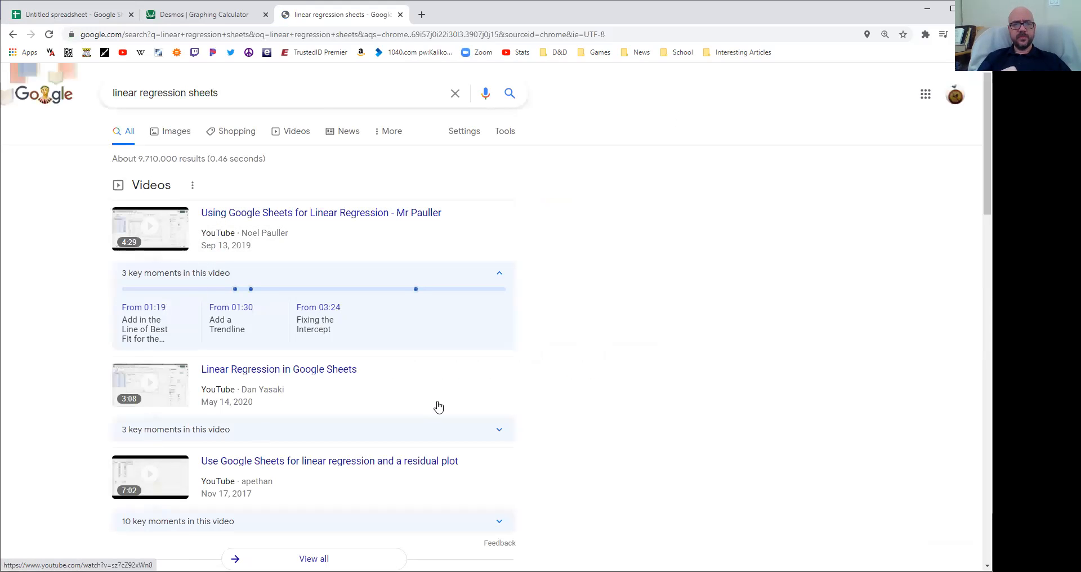
# Step: Look through the search results and open the LINEST article from Docs Editors Help
pyautogui.scroll(-2, 565, 316)
pyautogui.scroll(-4, 566, 317)
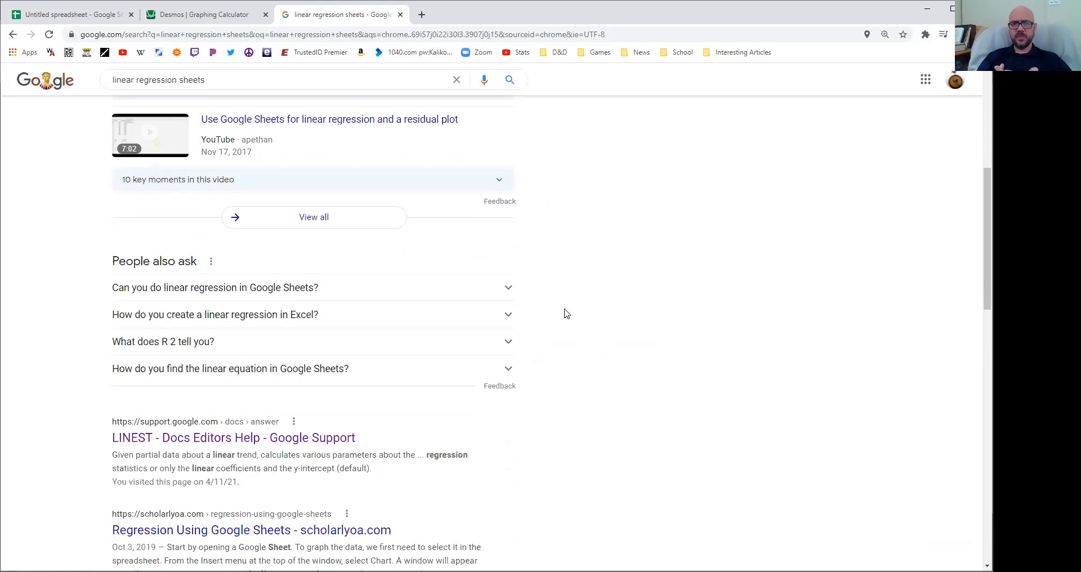
pyautogui.click(426, 290)
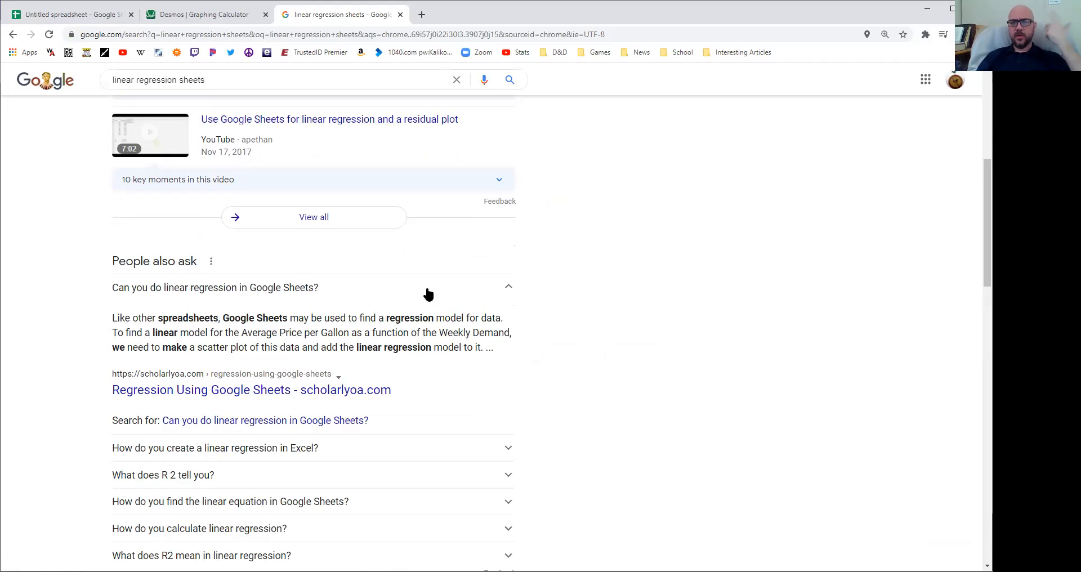
pyautogui.click(427, 293)
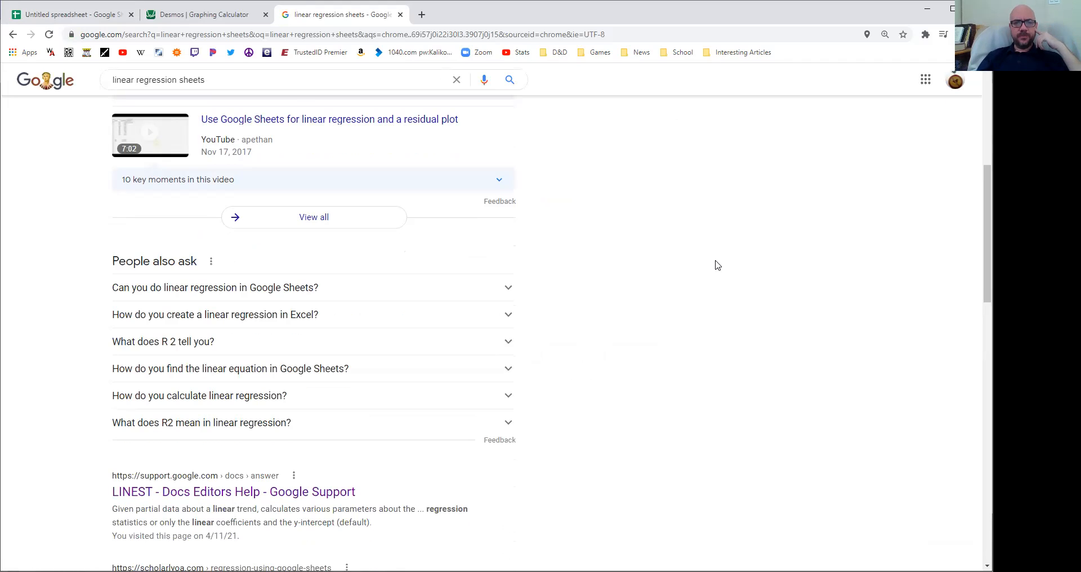
pyautogui.scroll(-3, 599, 326)
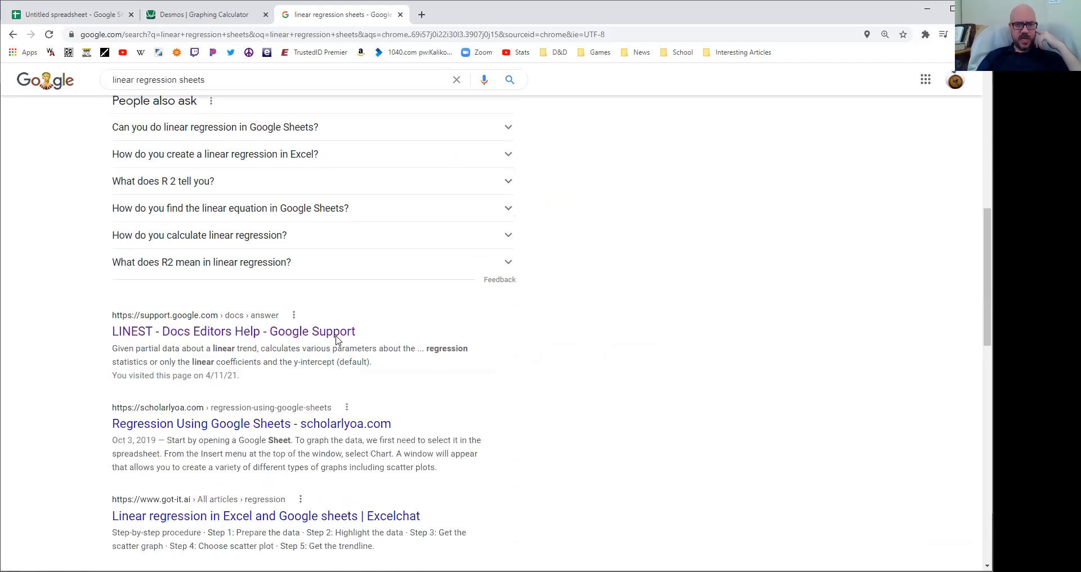
pyautogui.click(235, 335)
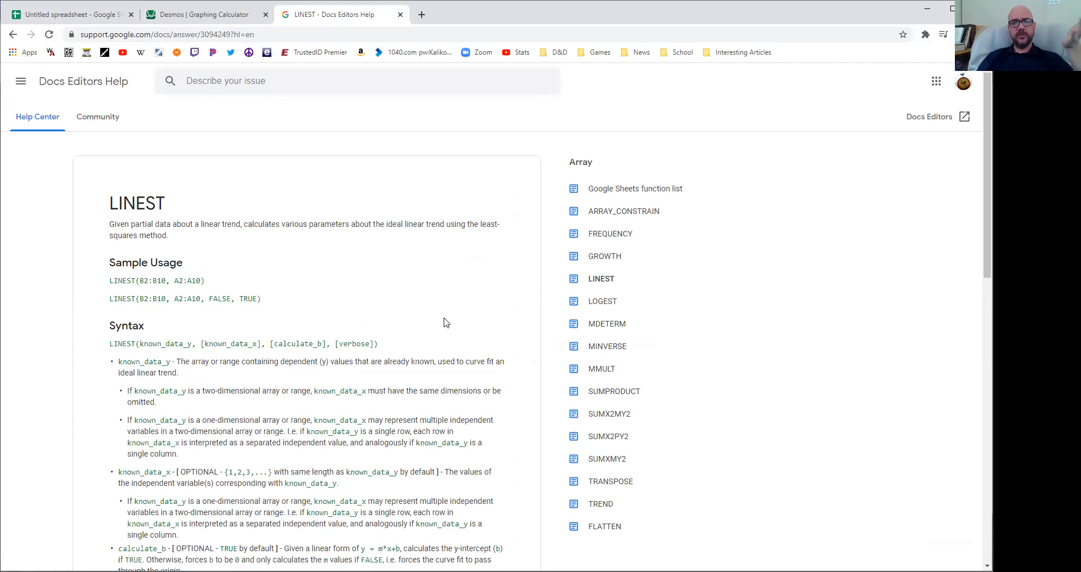
# Step: Examine the LINEST article's function name, sample usage and syntax
pyautogui.scroll(-1, 441, 312)
pyautogui.scroll(1, 441, 314)
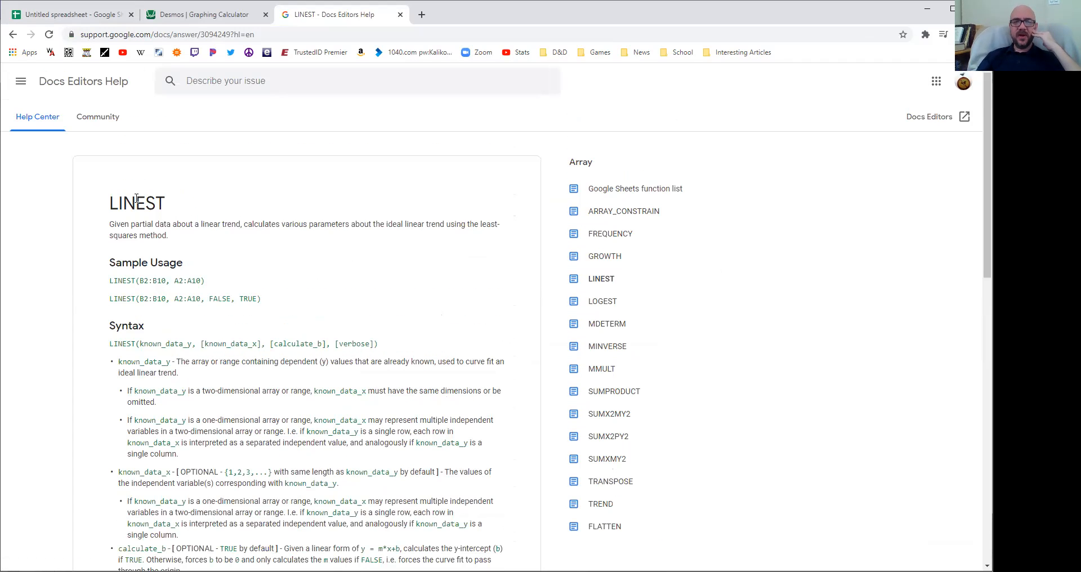
pyautogui.moveTo(110, 203); pyautogui.dragTo(165, 204)
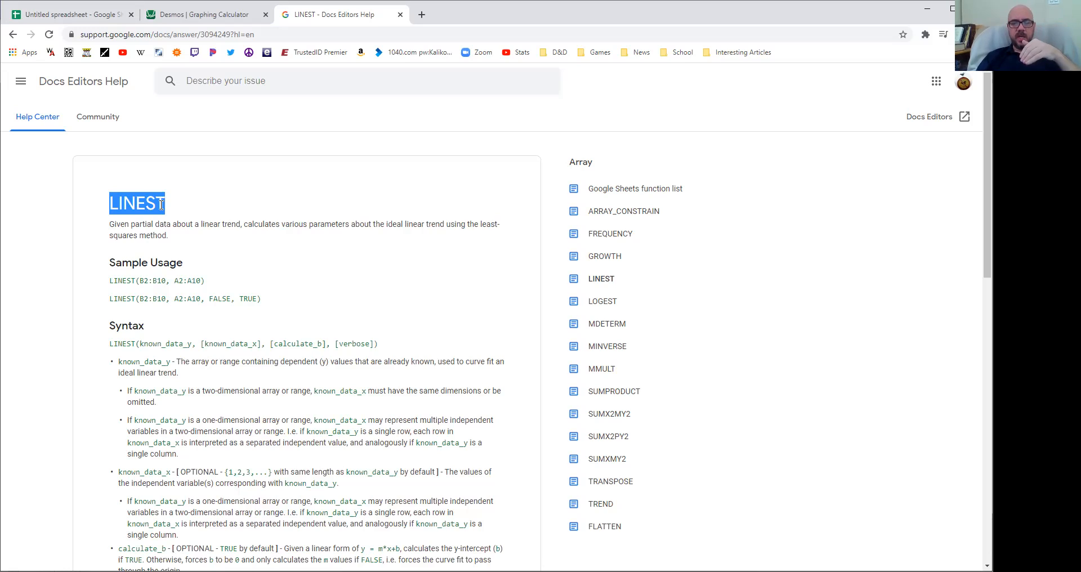
pyautogui.click(161, 204)
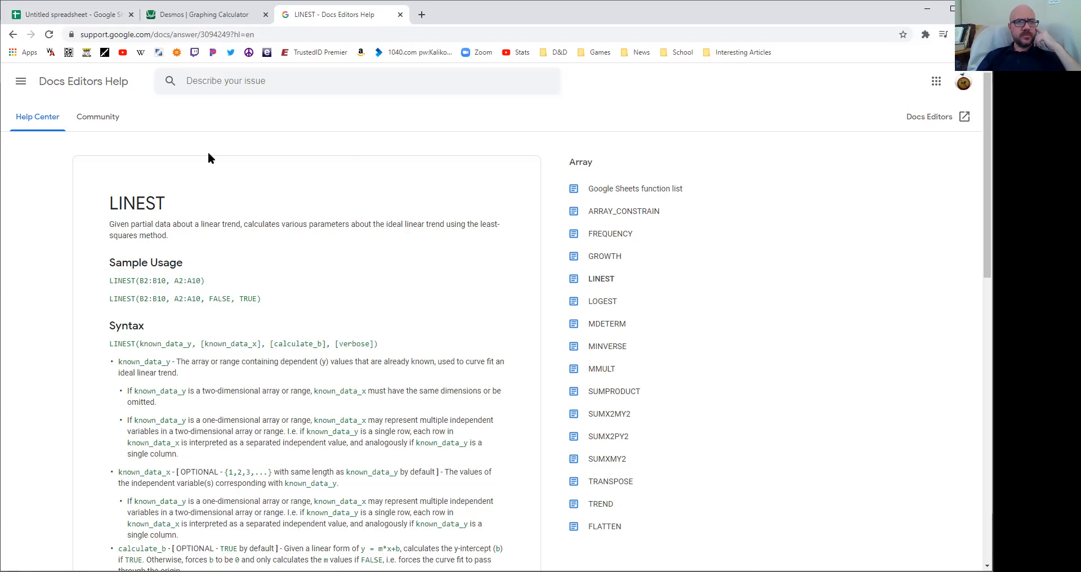
# Step: Return to the spreadsheet with the exam scores and start a LINEST formula in cell D4
pyautogui.hotkey('ctrl', '1')
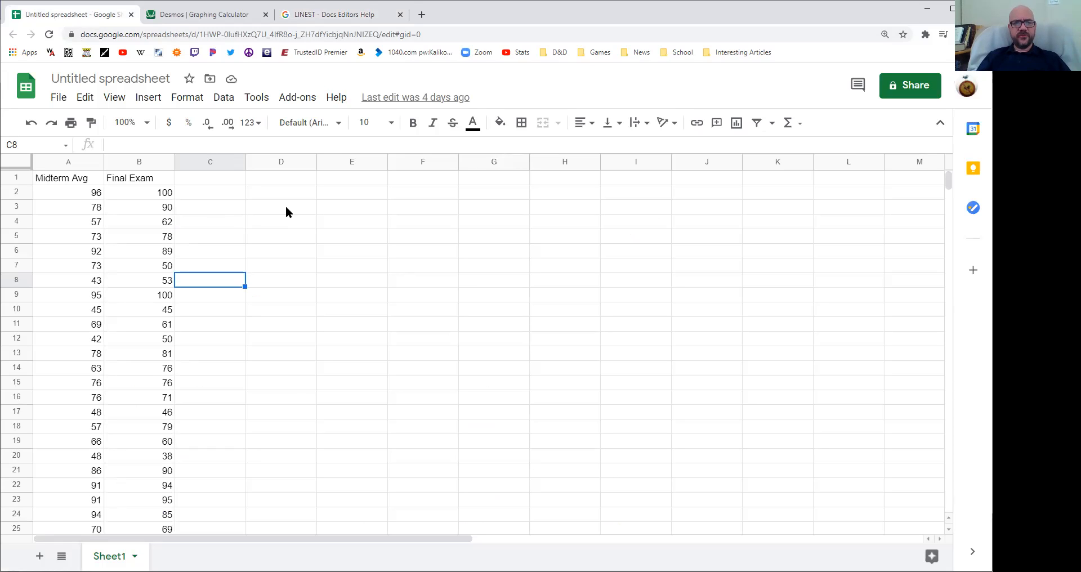
pyautogui.click(300, 227)
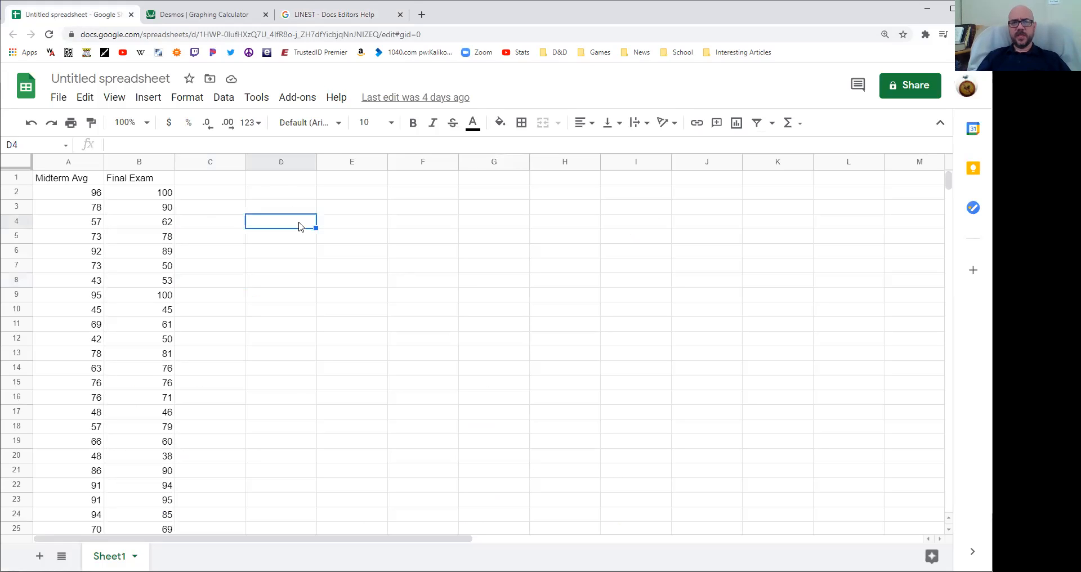
pyautogui.write('Sl')
pyautogui.press('BackSpace')
pyautogui.press('BackSpace')
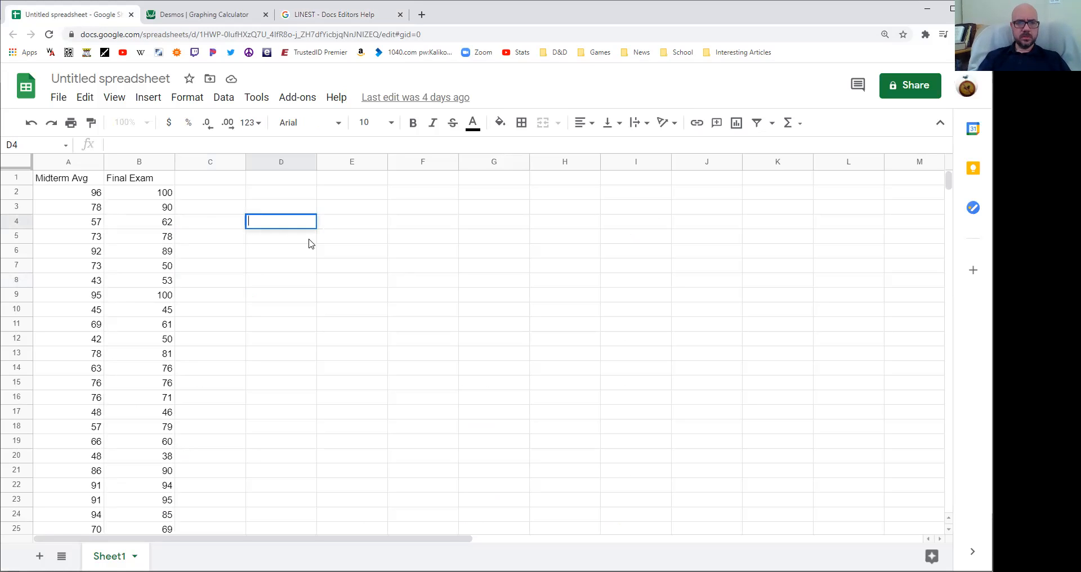
pyautogui.write('=lin')
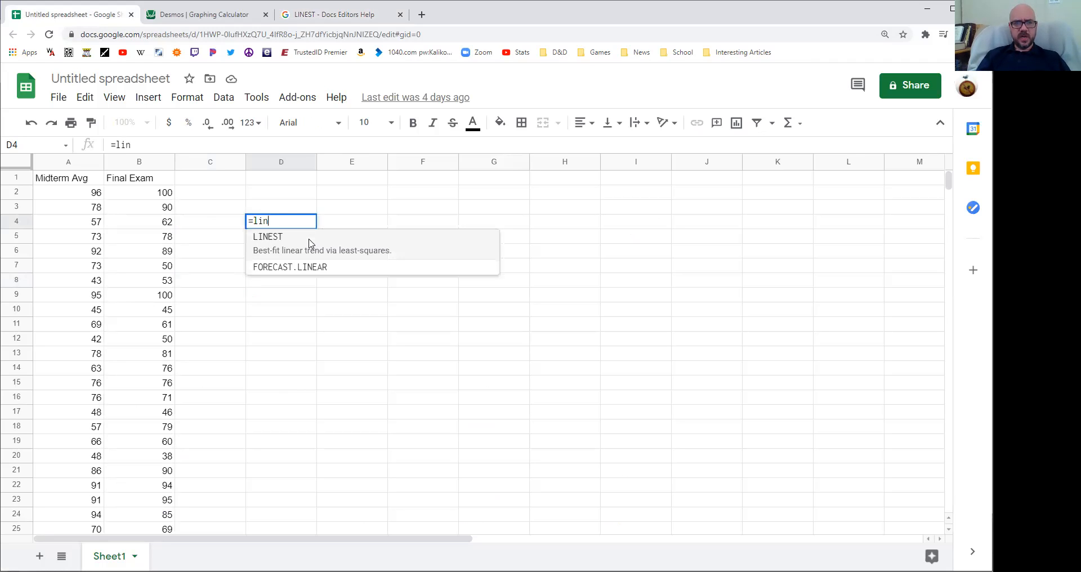
pyautogui.click(308, 243)
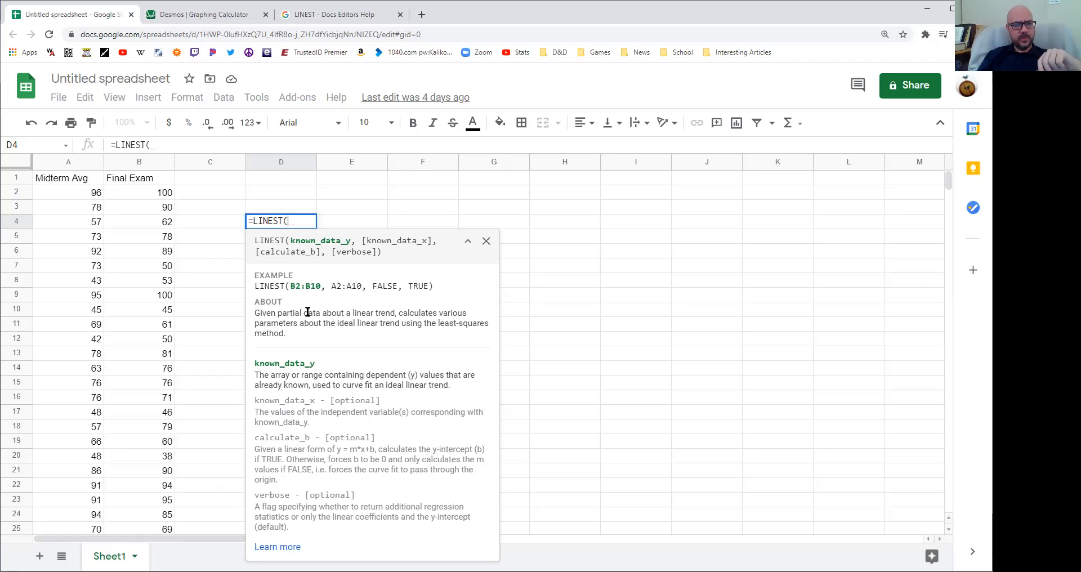
# Step: Give LINEST the final exam scores B2:B30 as known y data and the midterm averages A2:A30 as known x data
pyautogui.scroll(-2, 189, 230)
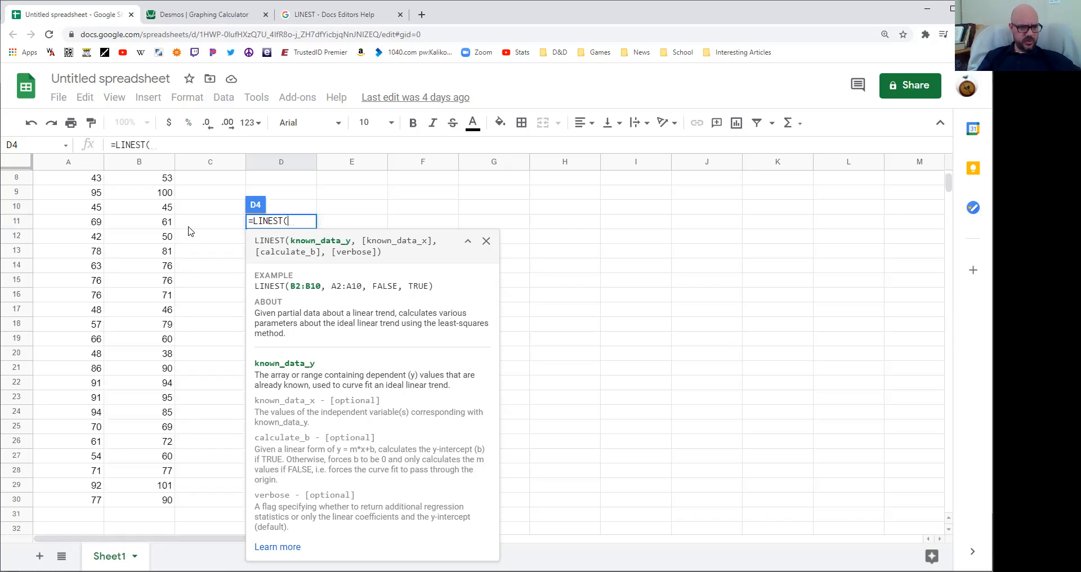
pyautogui.scroll(2, 189, 231)
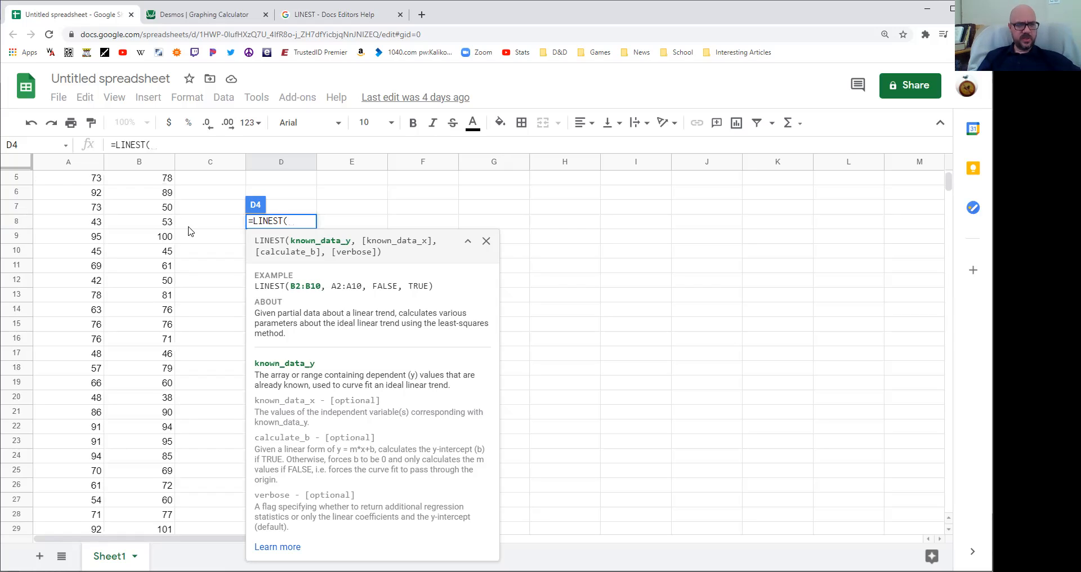
pyautogui.write('b2')
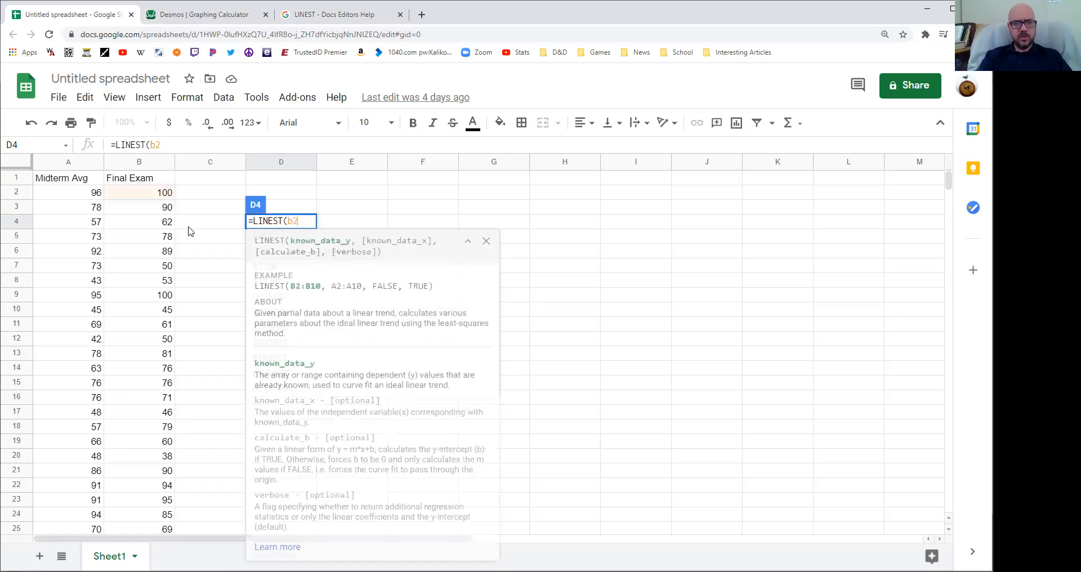
pyautogui.write(':b30')
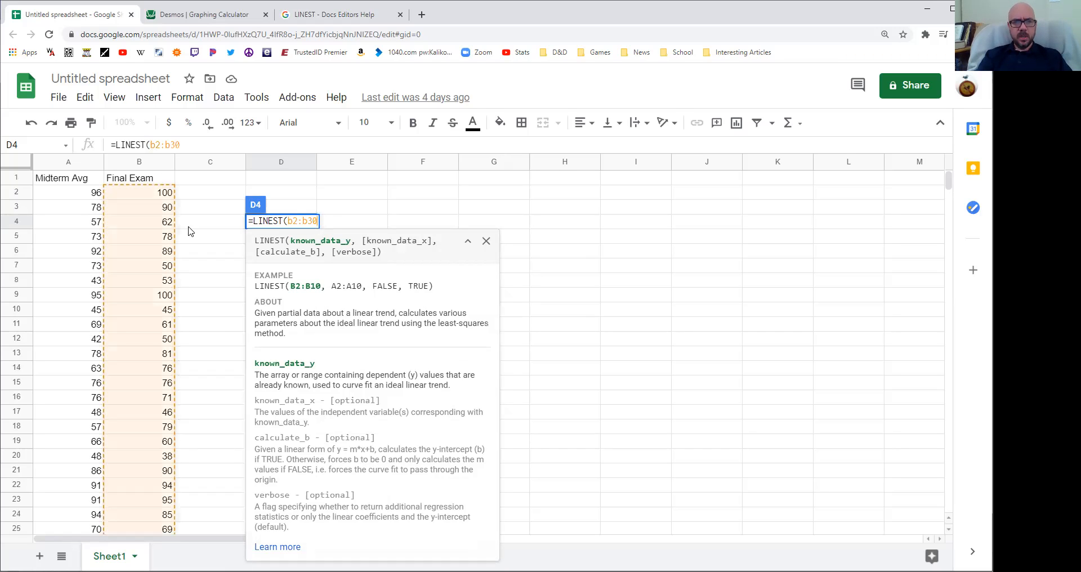
pyautogui.write(',a2:1')
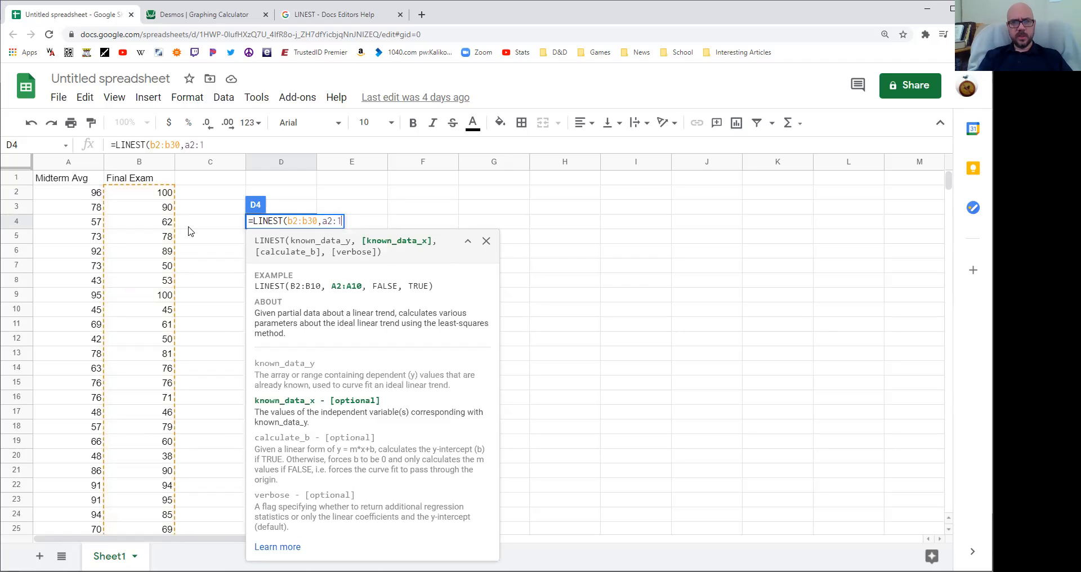
pyautogui.press('BackSpace')
pyautogui.write('a')
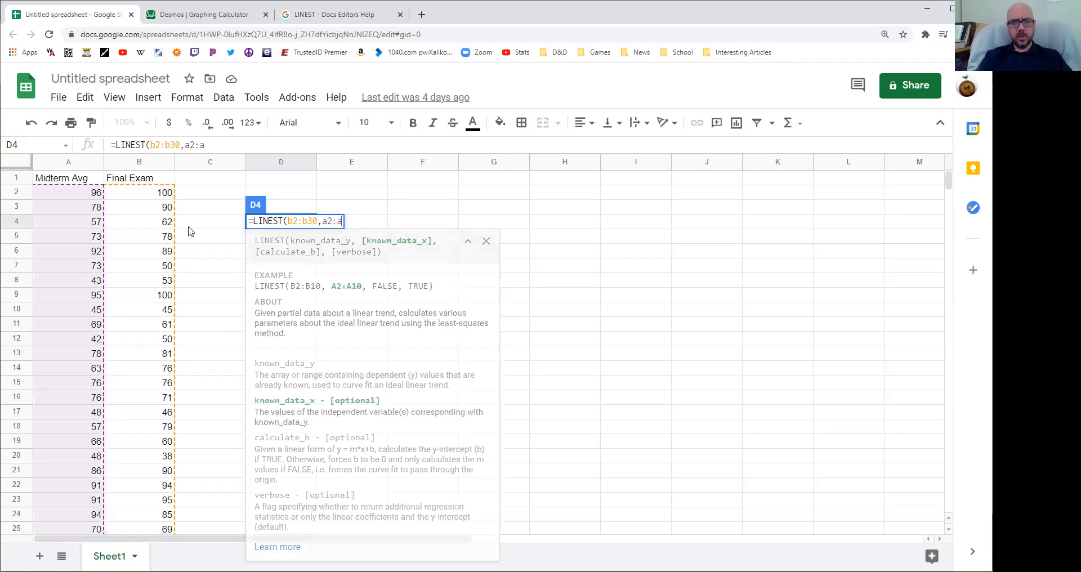
pyautogui.write('30,')
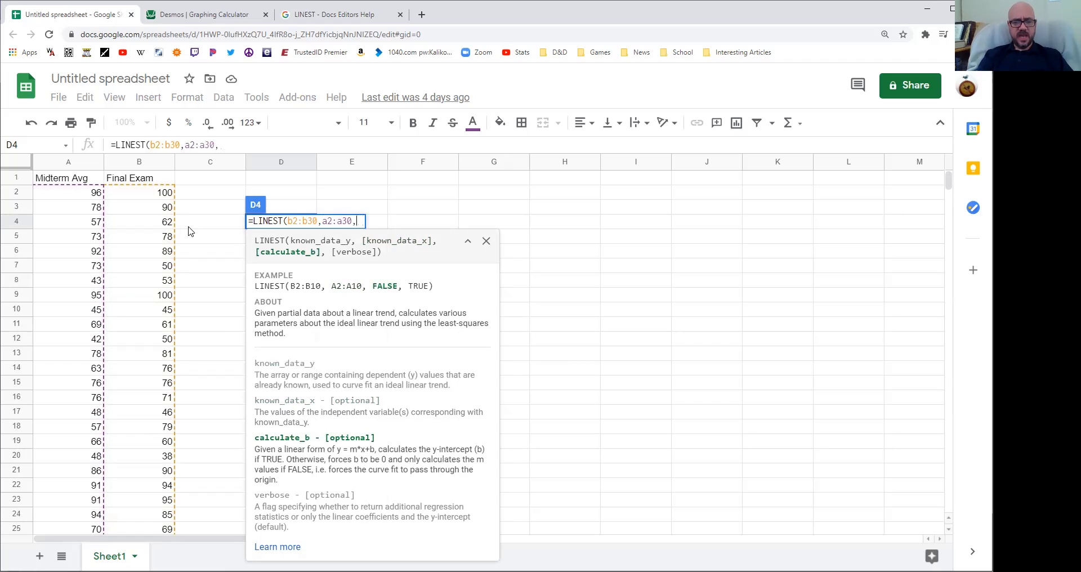
# Step: Set both calculate_b and verbose to true and complete the LINEST formula
pyautogui.write('true,')
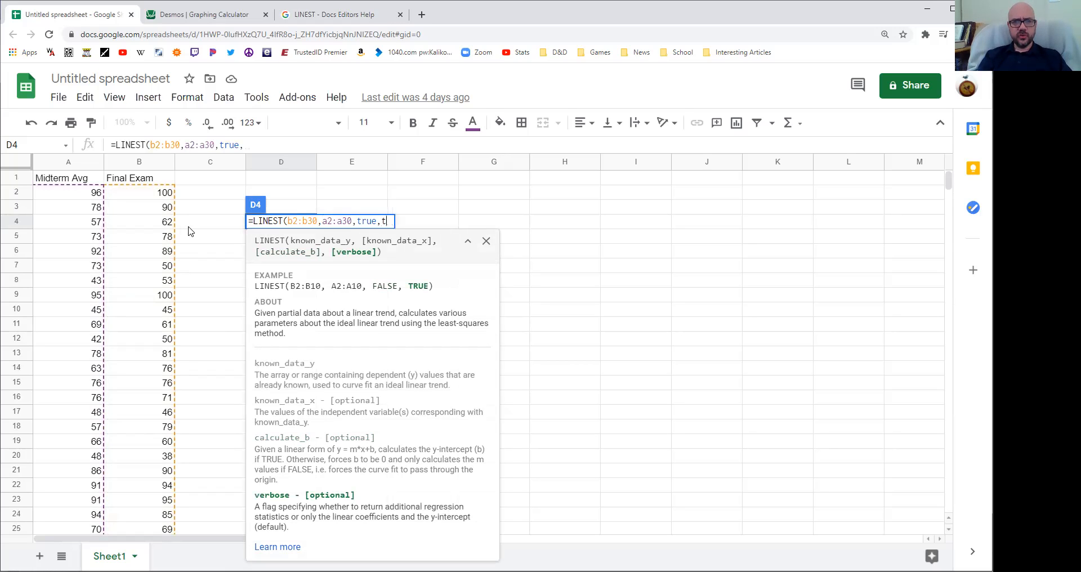
pyautogui.write('true')
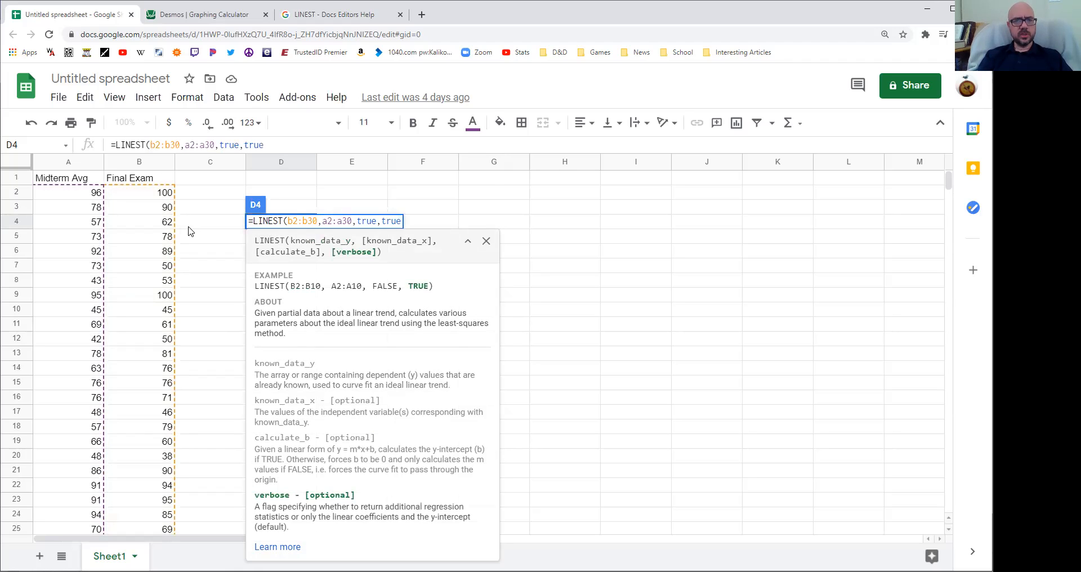
pyautogui.write(')')
pyautogui.press('Return')
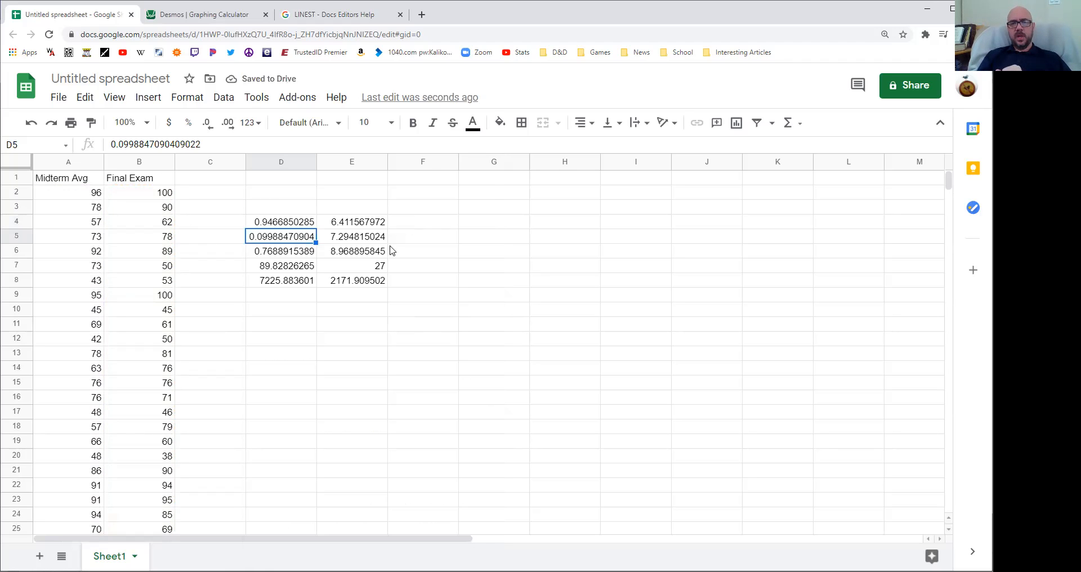
# Step: Compare the LINEST results in D4 and E4 with the LinRegTTest calculator output in the Chapter 12 Word document
pyautogui.click(295, 225)
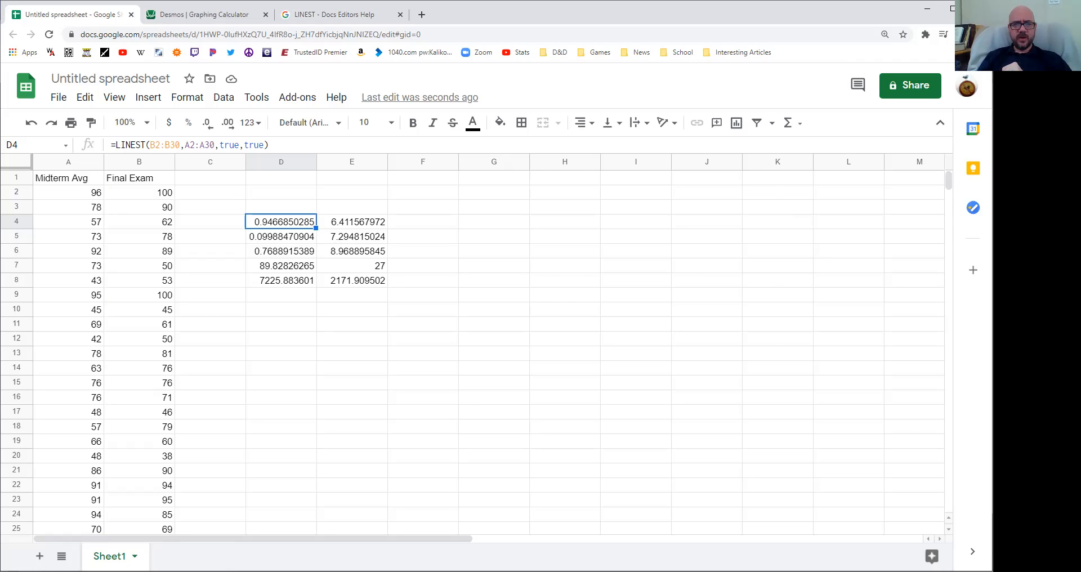
pyautogui.hotkey('alt', 's')
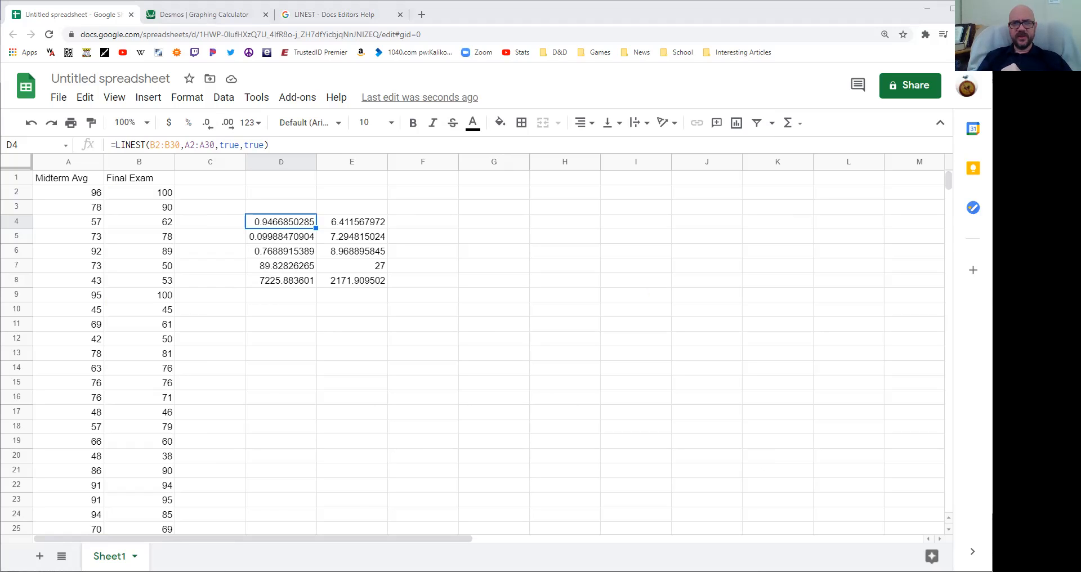
pyautogui.hotkey('alt', 'Tab')
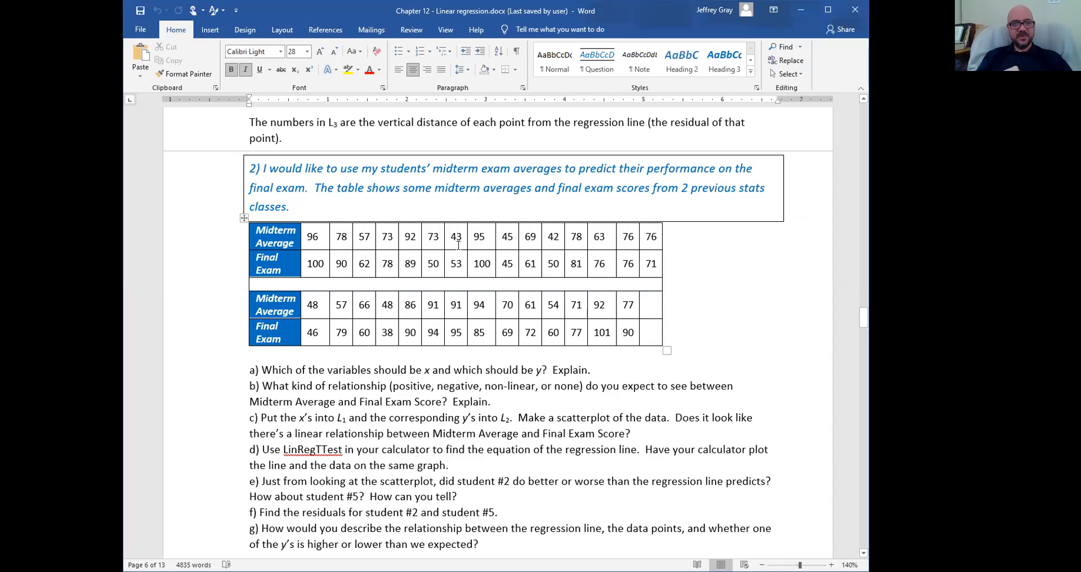
pyautogui.scroll(10, 458, 243)
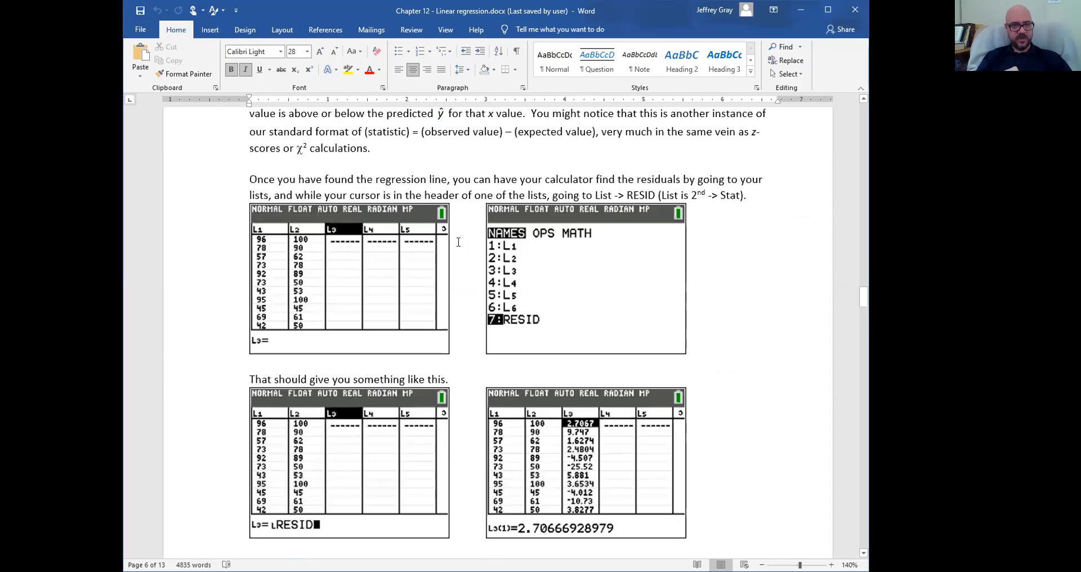
pyautogui.scroll(10, 458, 242)
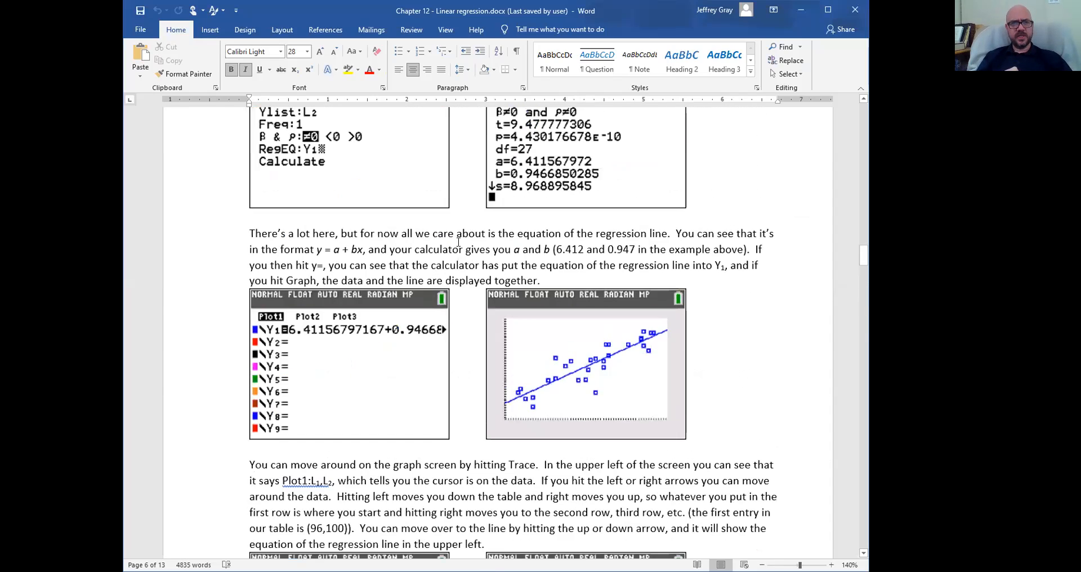
pyautogui.scroll(3, 458, 242)
pyautogui.scroll(-1, 499, 273)
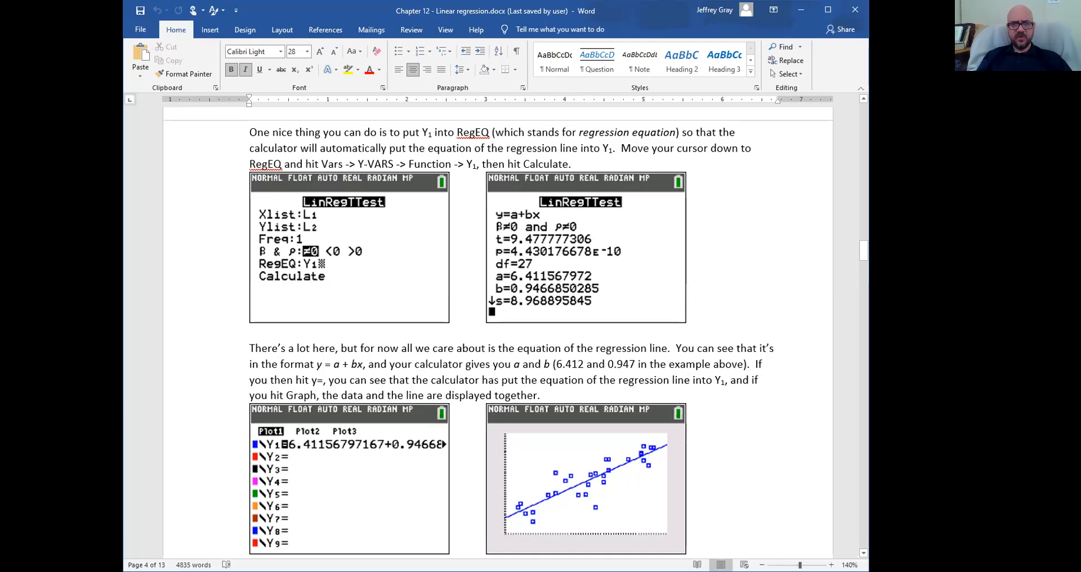
pyautogui.hotkey('alt', 'Tab')
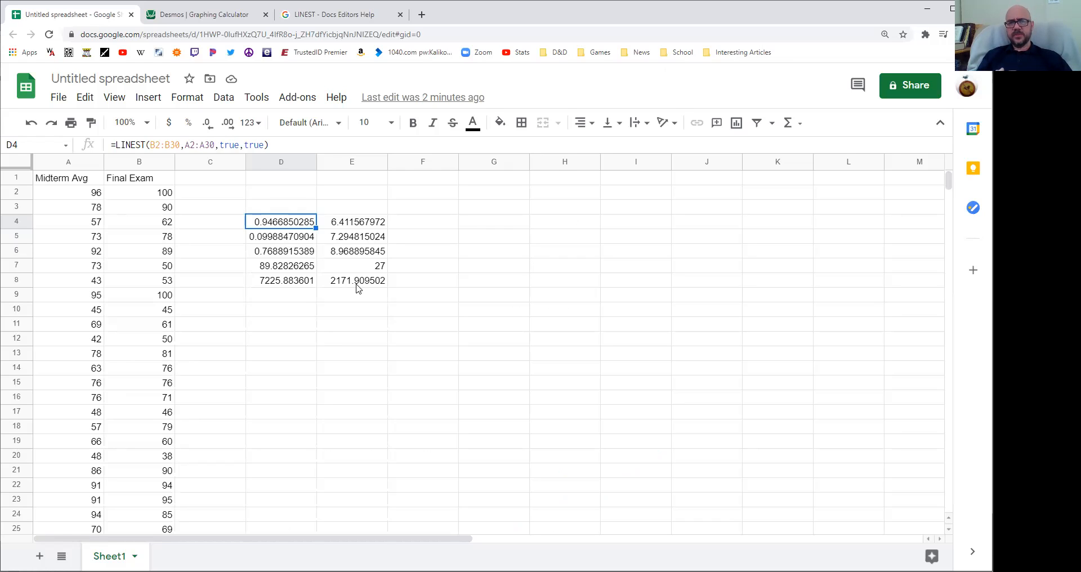
pyautogui.click(358, 225)
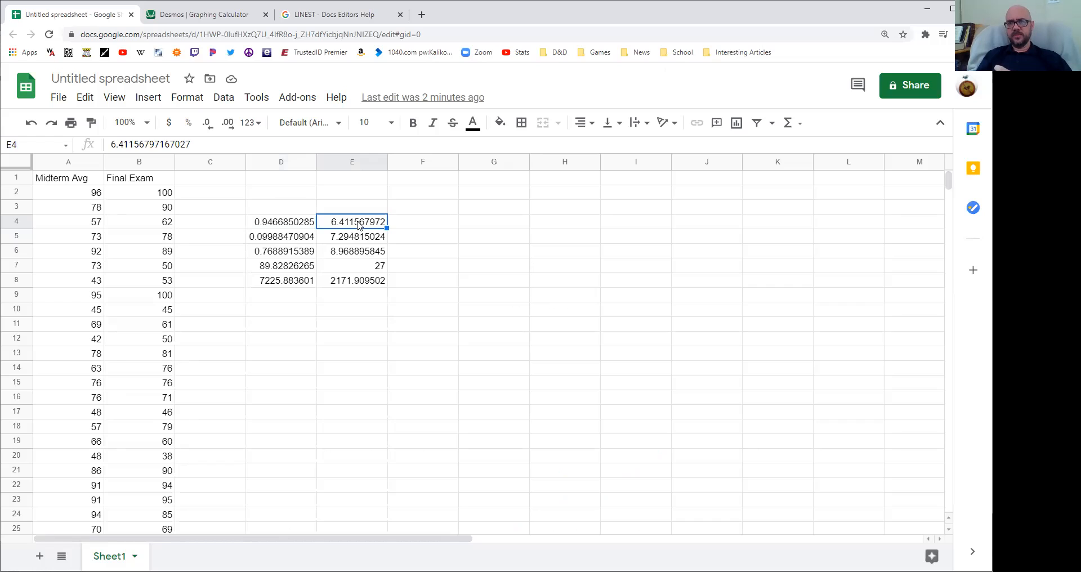
# Step: Review the remaining LINEST output in cells D4, E7, D8 and E8
pyautogui.click(276, 227)
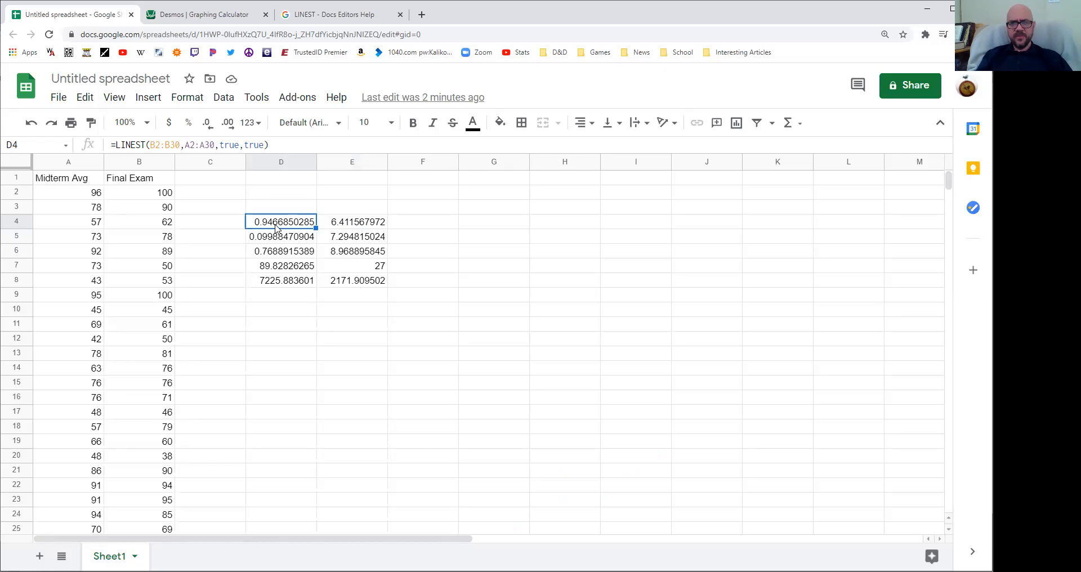
pyautogui.click(367, 268)
pyautogui.click(270, 280)
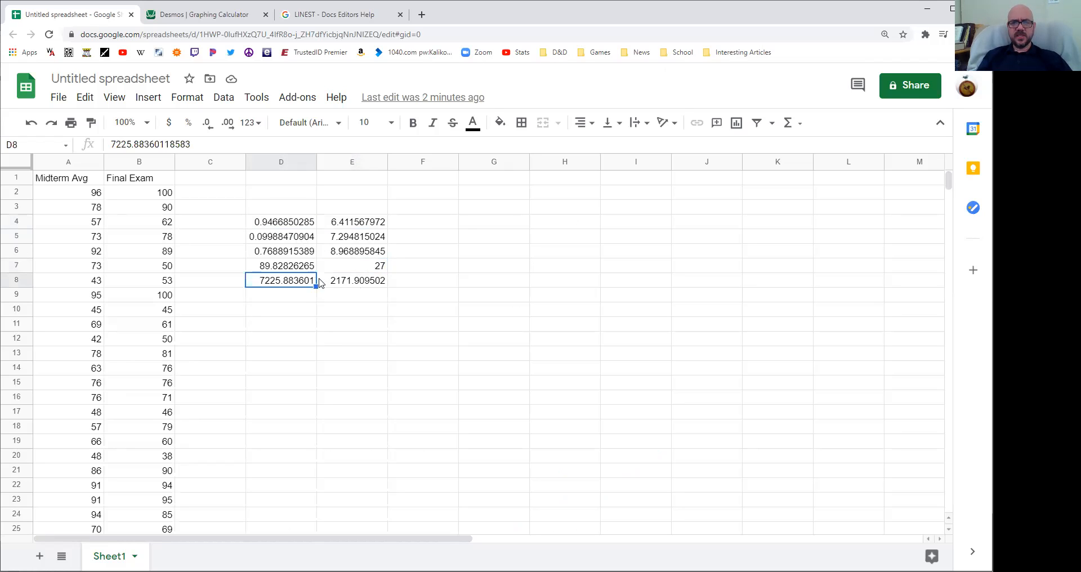
pyautogui.click(348, 285)
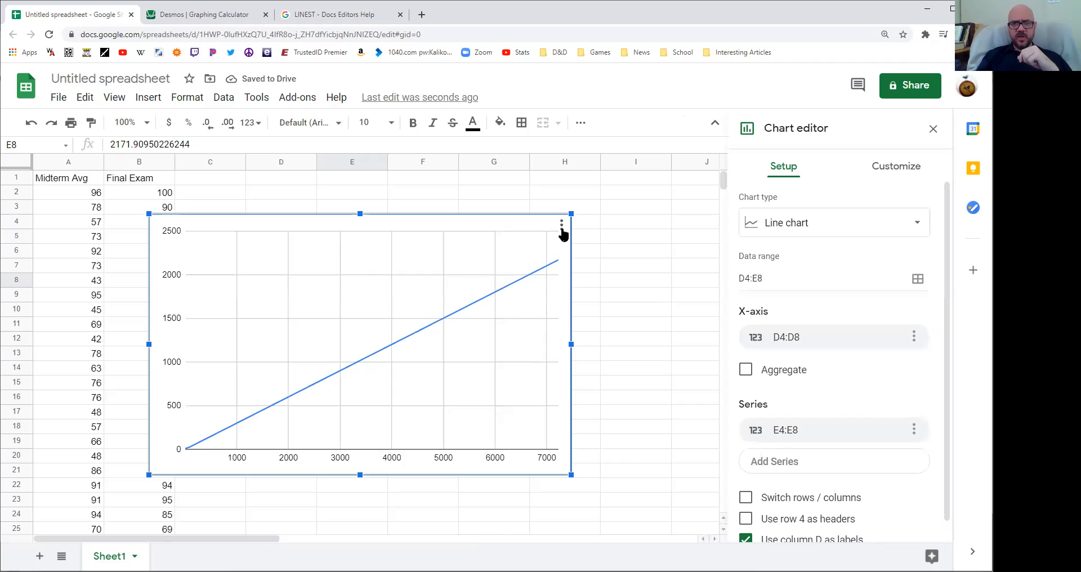
# Step: Replace the line chart of D4:E8 with a scatter chart of the Midterm Avg and Final Exam columns, placed just beside the data
pyautogui.click(562, 226)
pyautogui.click(511, 272)
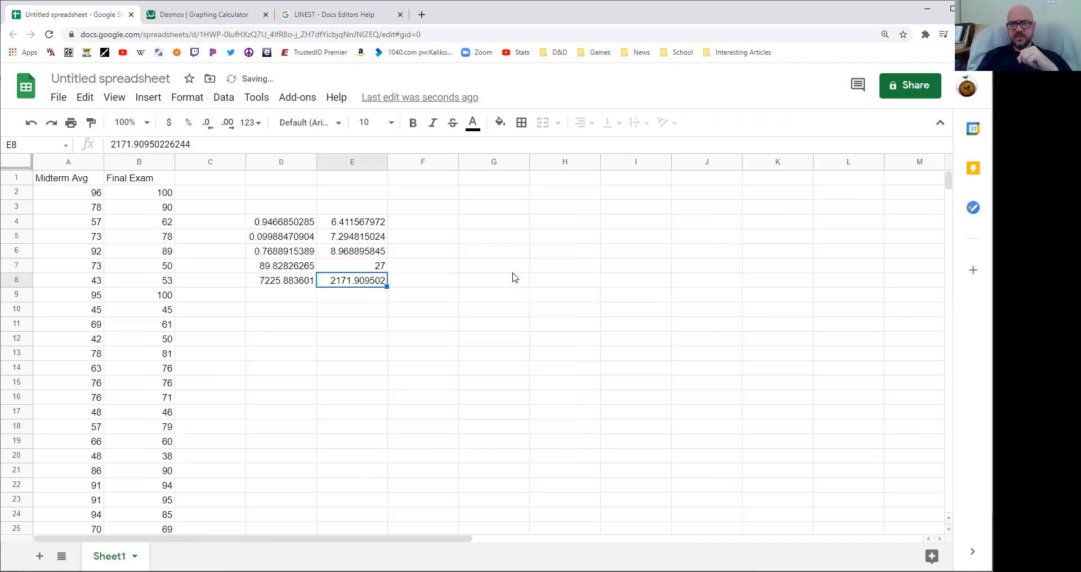
pyautogui.click(74, 163)
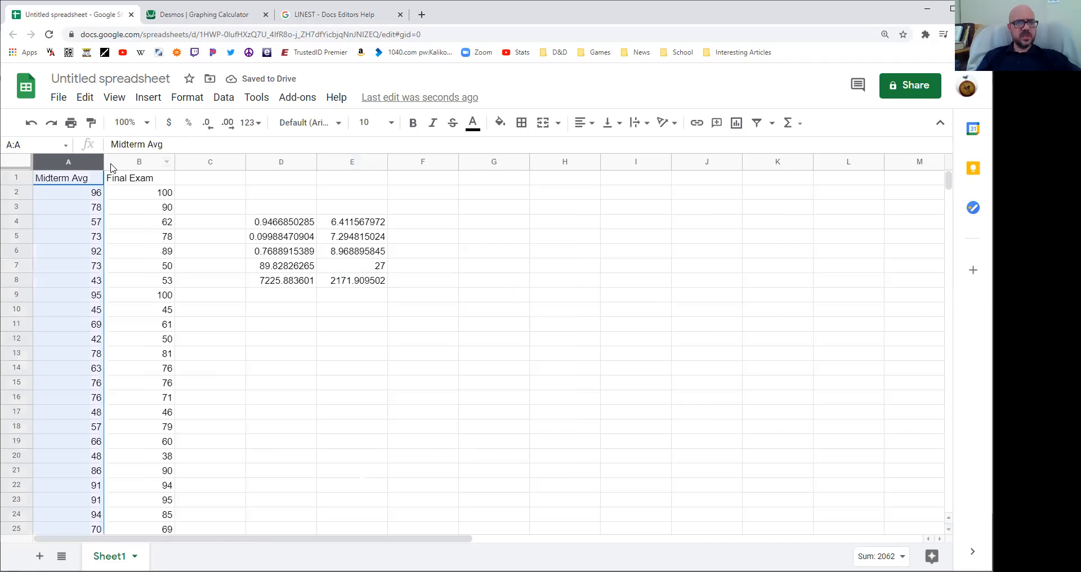
pyautogui.keyDown('ctrl'); pyautogui.click(111, 164); pyautogui.keyUp('ctrl')
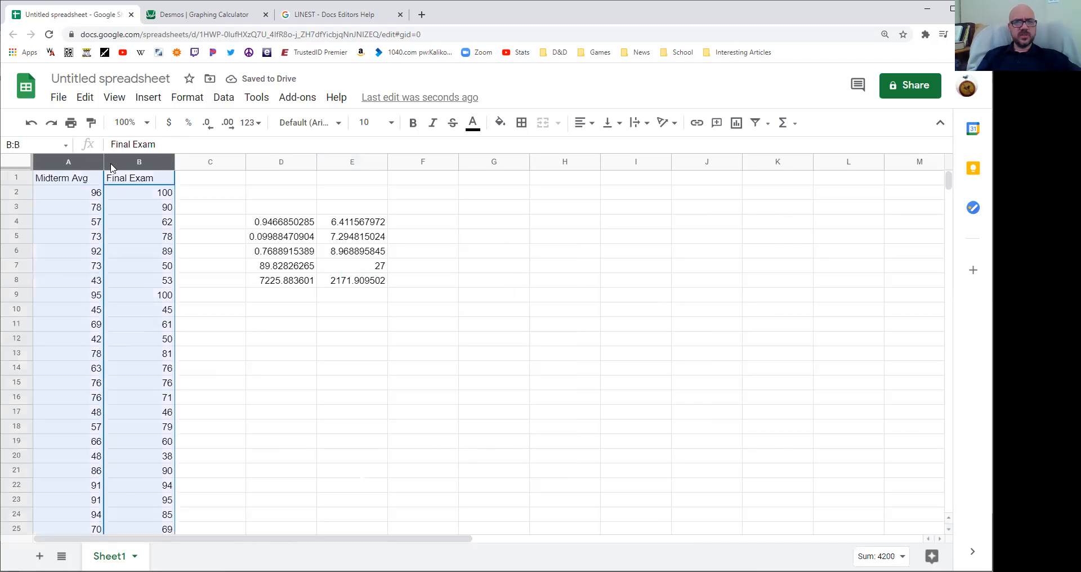
pyautogui.click(735, 128)
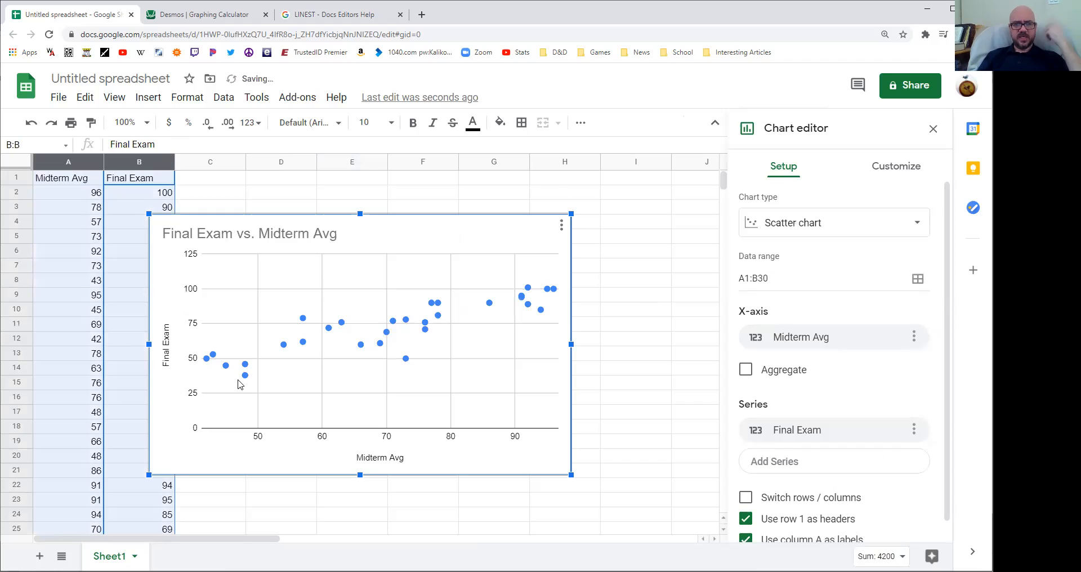
pyautogui.moveTo(415, 224); pyautogui.dragTo(467, 190)
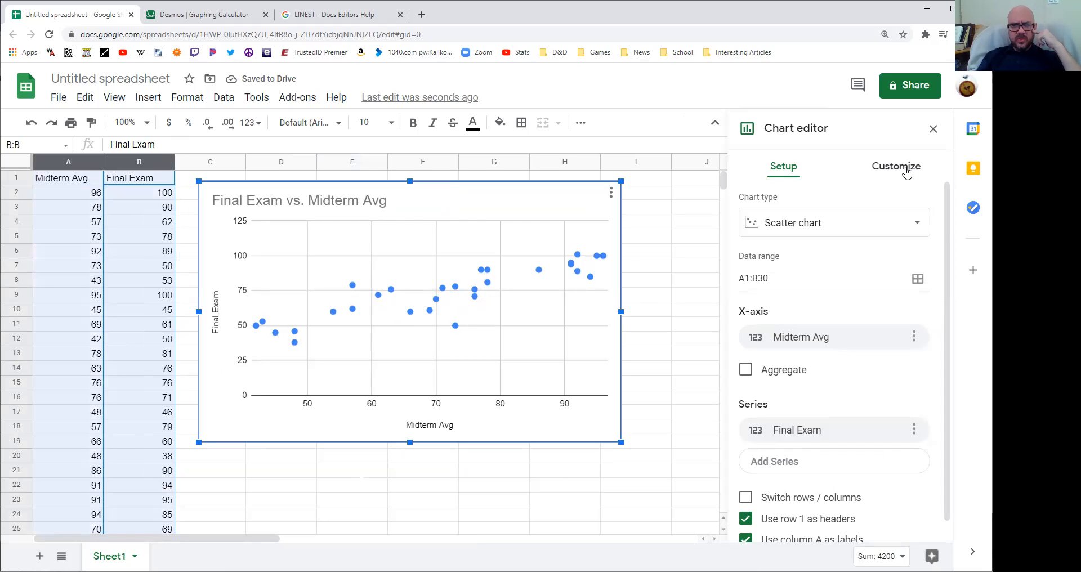
# Step: Add a linear trendline to the chart's Final Exam series and move the chart below the LINEST results
pyautogui.click(909, 172)
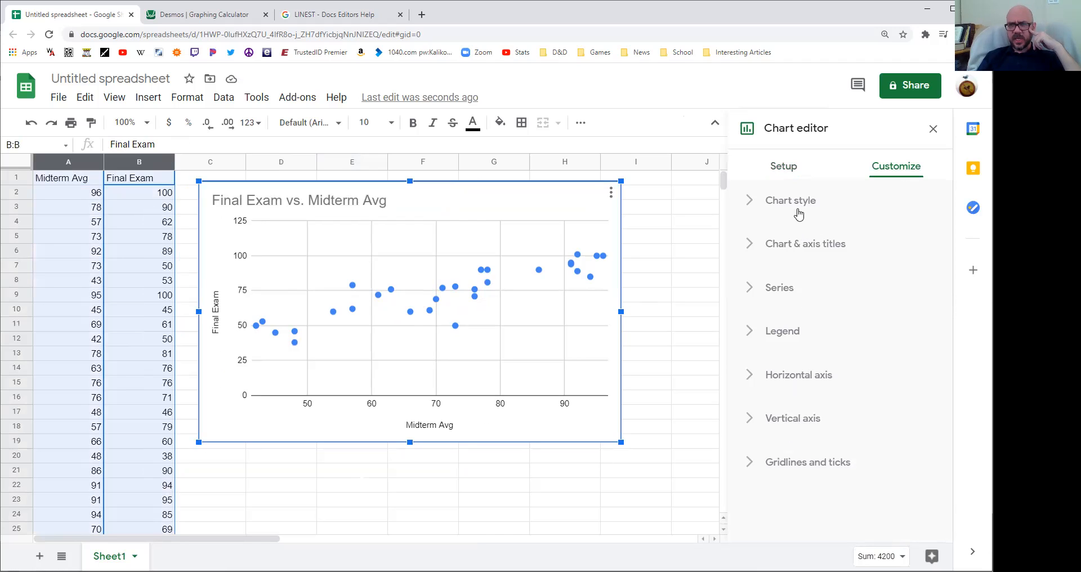
pyautogui.click(798, 204)
pyautogui.click(798, 203)
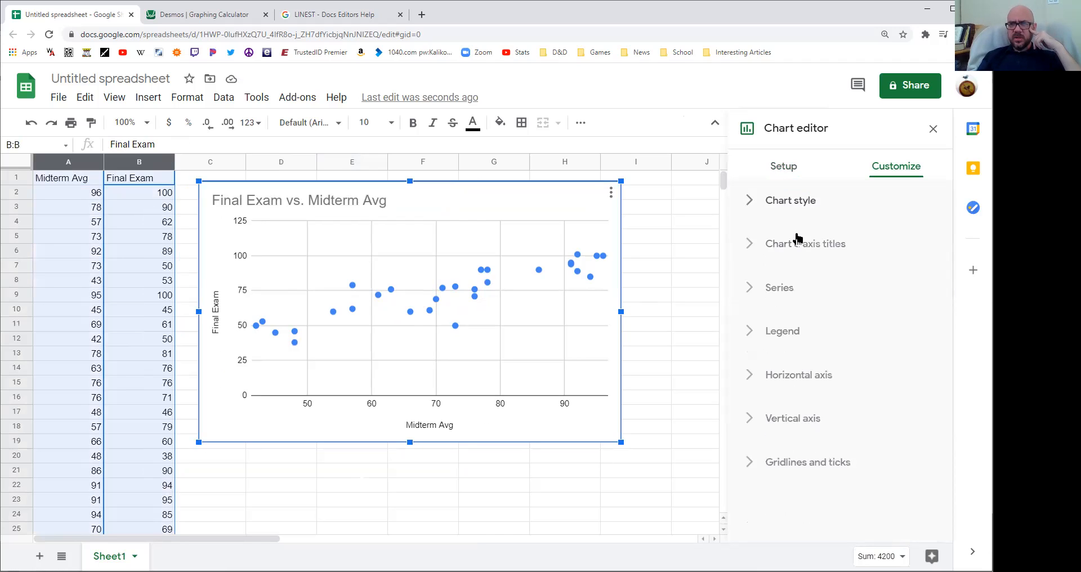
pyautogui.click(796, 244)
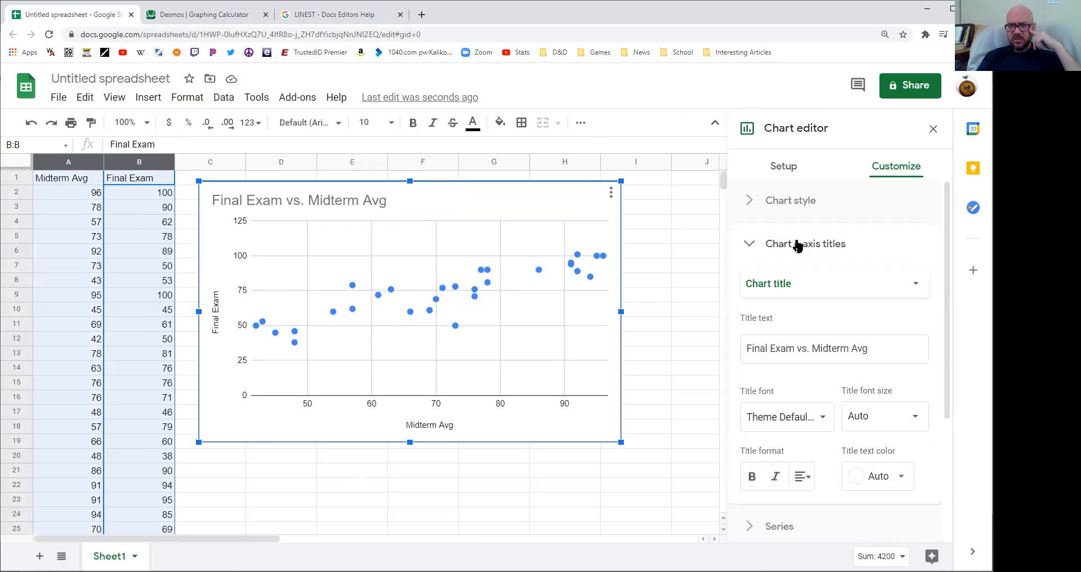
pyautogui.click(797, 244)
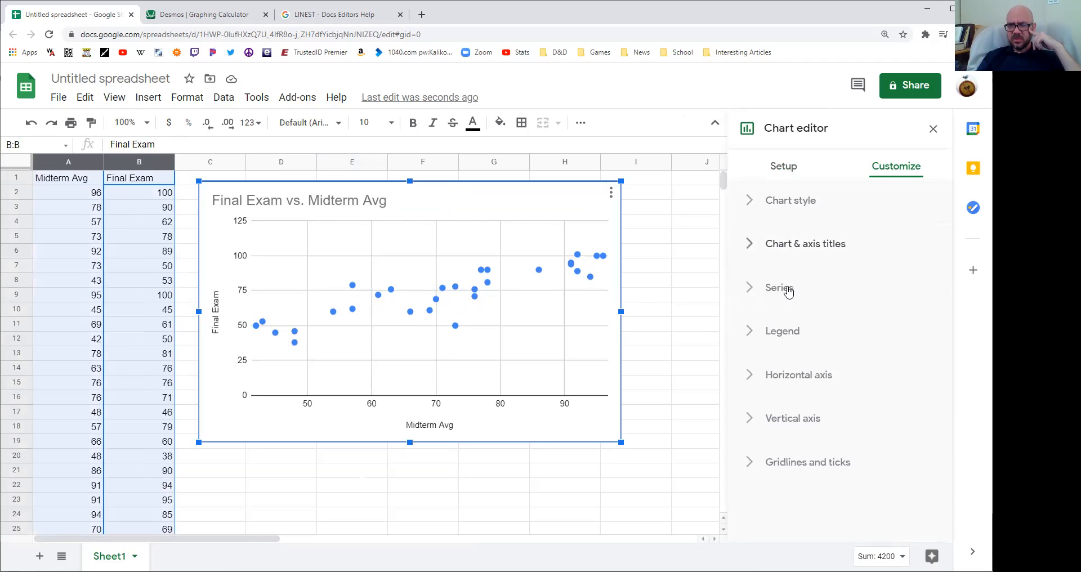
pyautogui.click(788, 290)
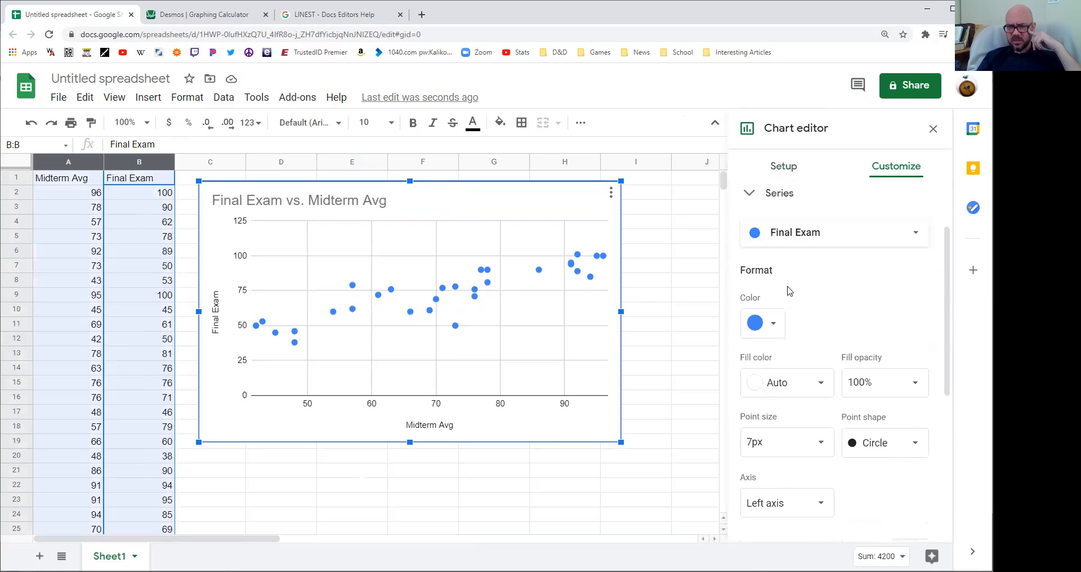
pyautogui.scroll(-3, 789, 289)
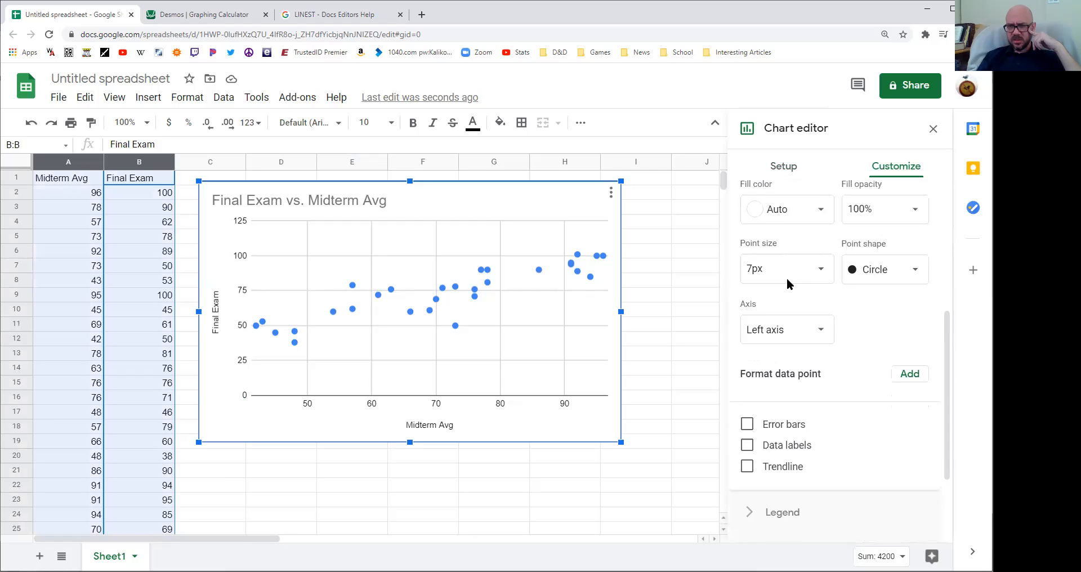
pyautogui.click(748, 459)
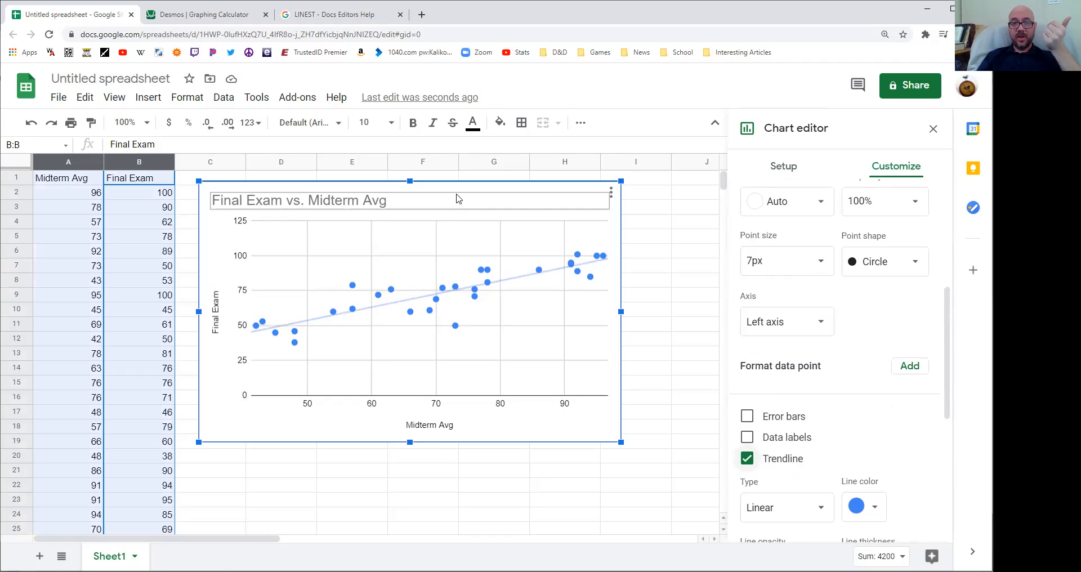
pyautogui.moveTo(484, 200); pyautogui.dragTo(552, 314)
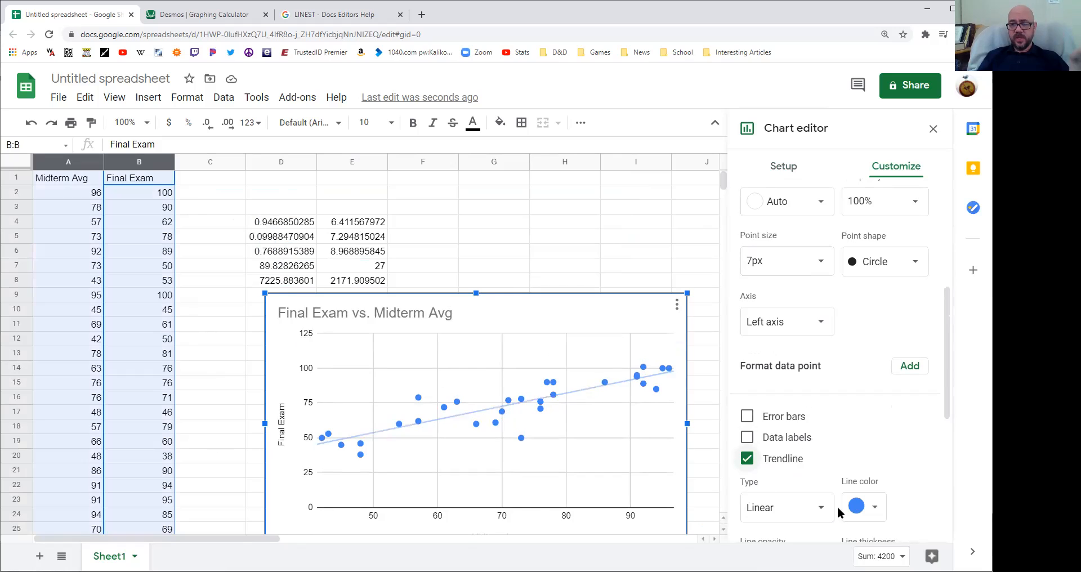
# Step: Set the trendline's thickness to 4px and its opacity to 100%
pyautogui.click(874, 509)
pyautogui.click(875, 509)
pyautogui.scroll(-5, 874, 475)
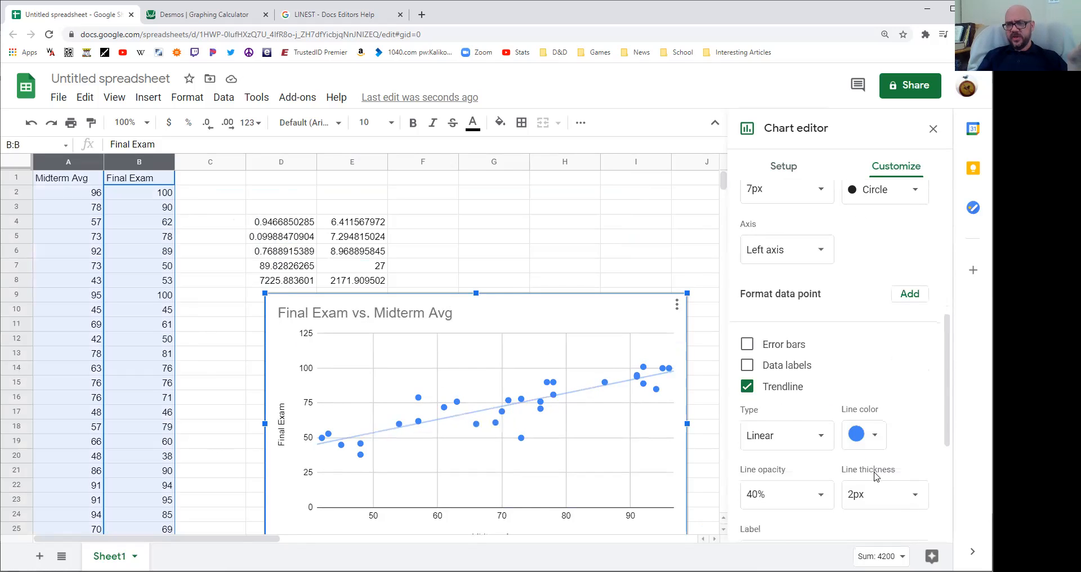
pyautogui.click(892, 419)
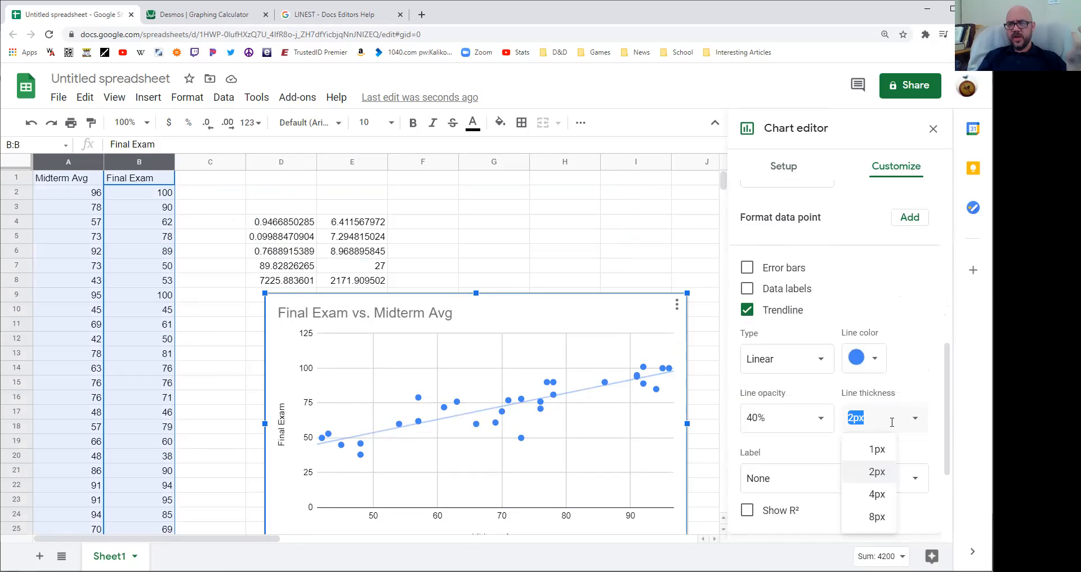
pyautogui.click(852, 498)
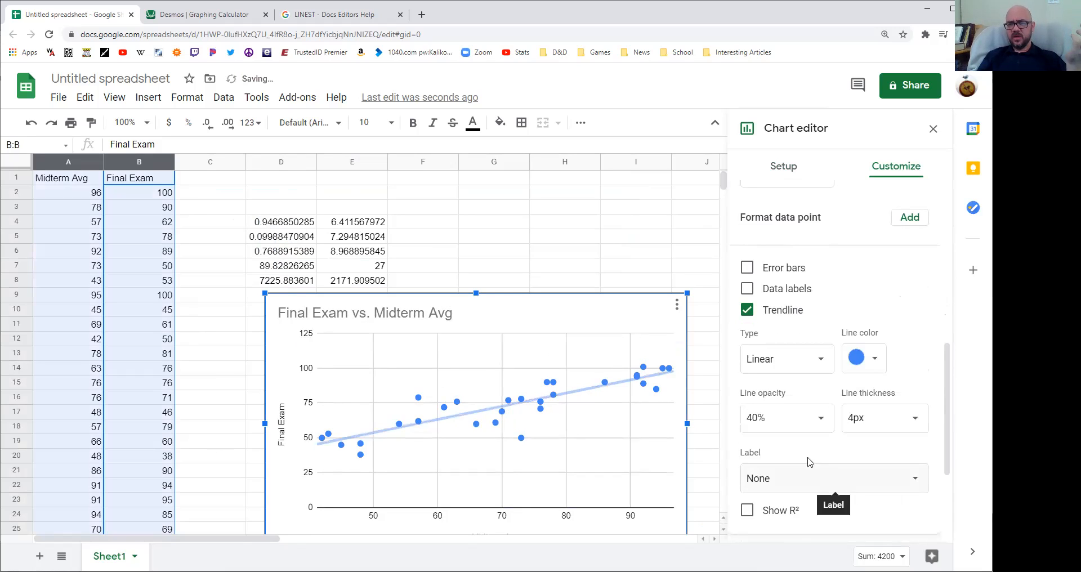
pyautogui.click(787, 421)
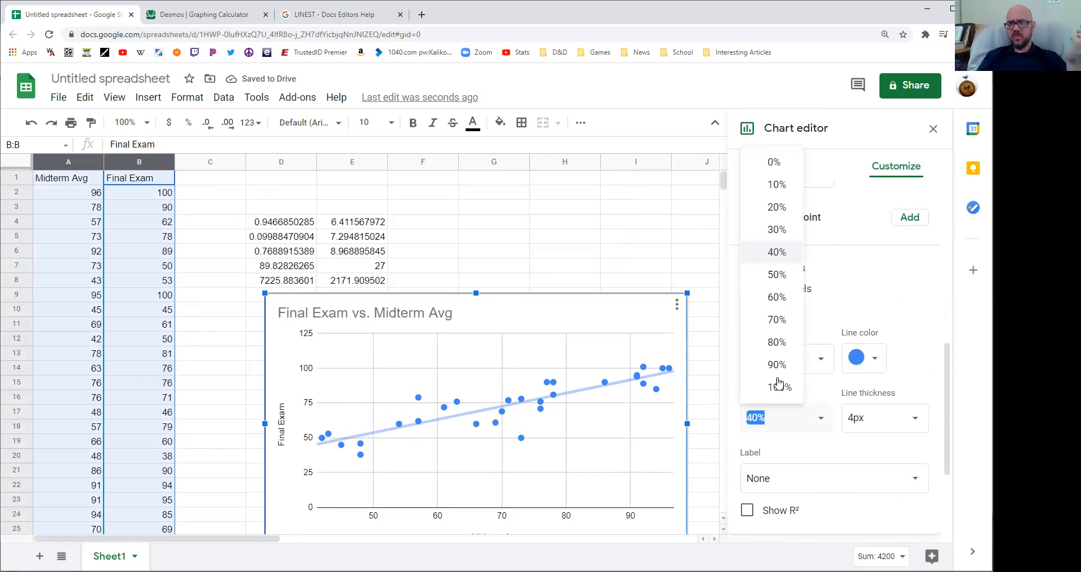
pyautogui.click(779, 386)
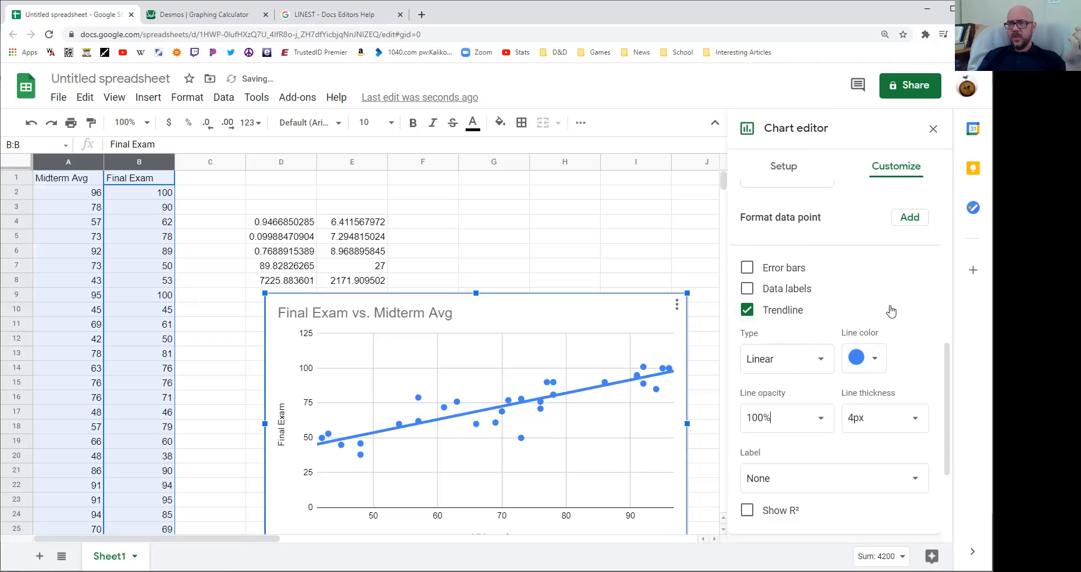
# Step: Turn on data labels for the Final Exam series and reposition the chart with its top edge at row 4, from column D
pyautogui.click(892, 297)
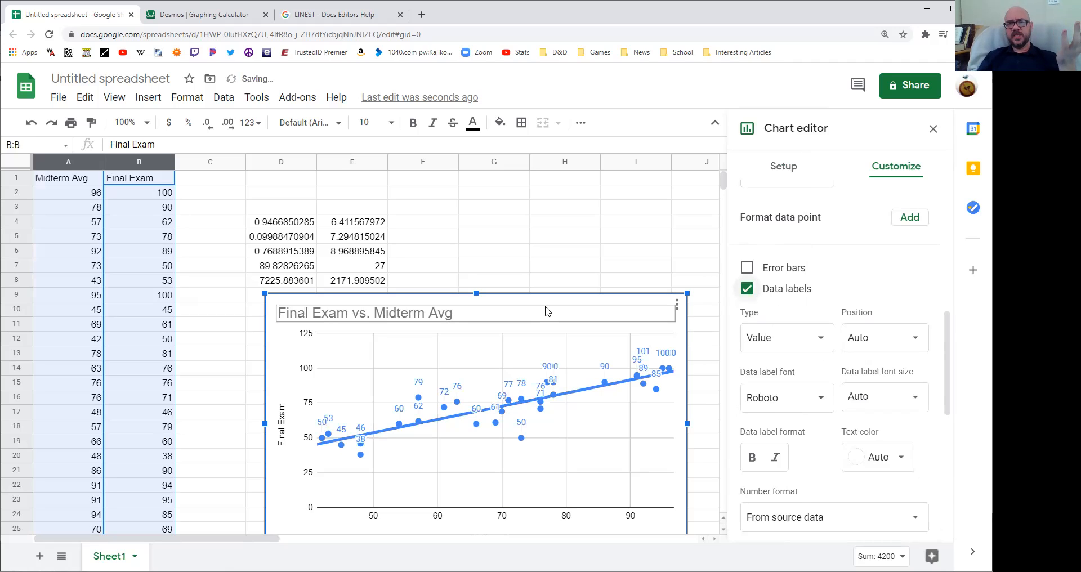
pyautogui.moveTo(476, 298); pyautogui.dragTo(484, 208)
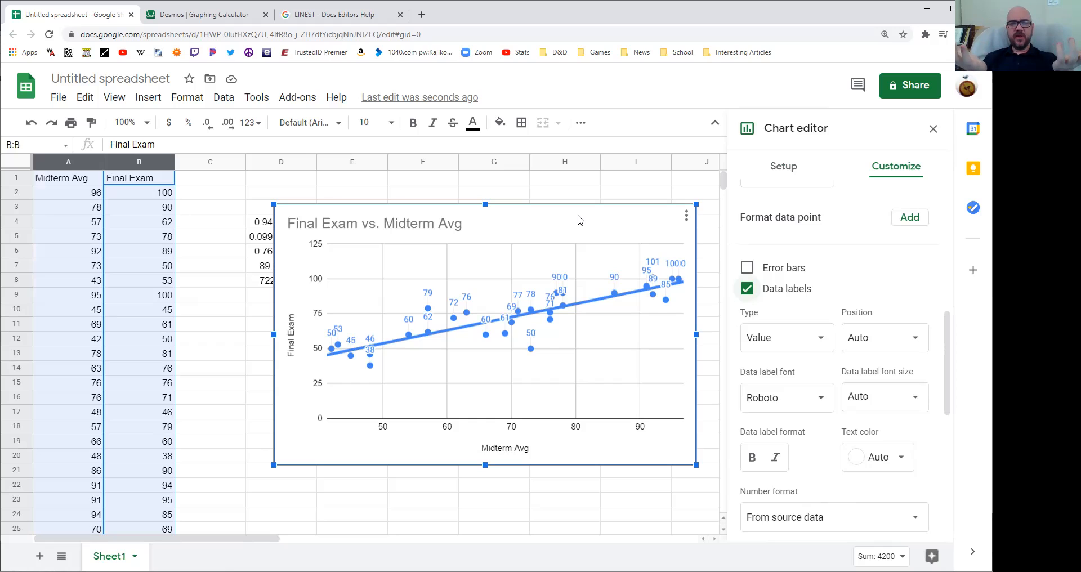
pyautogui.moveTo(572, 214); pyautogui.dragTo(580, 301)
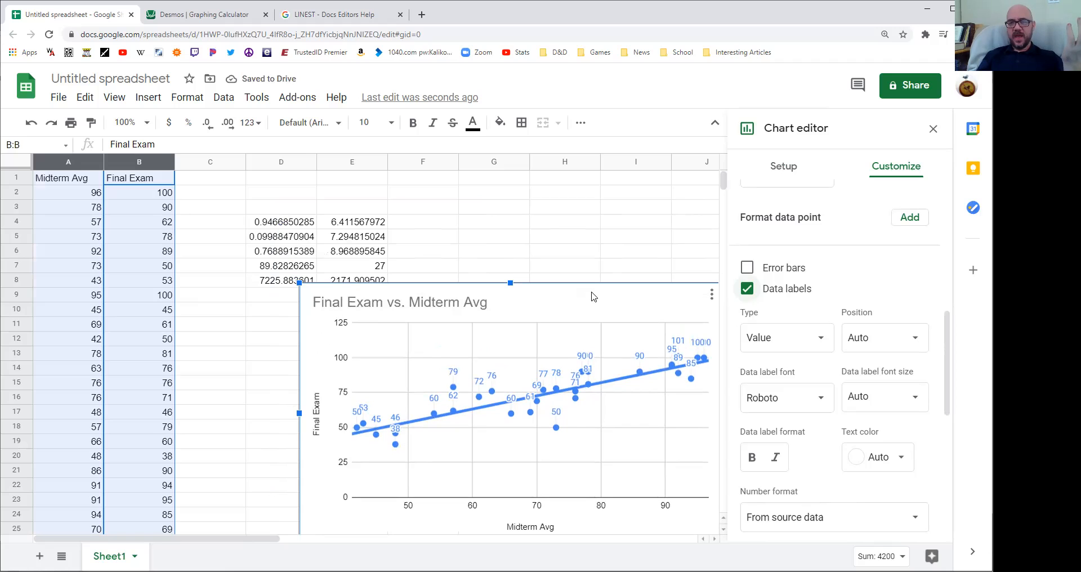
pyautogui.moveTo(592, 296); pyautogui.dragTo(556, 221)
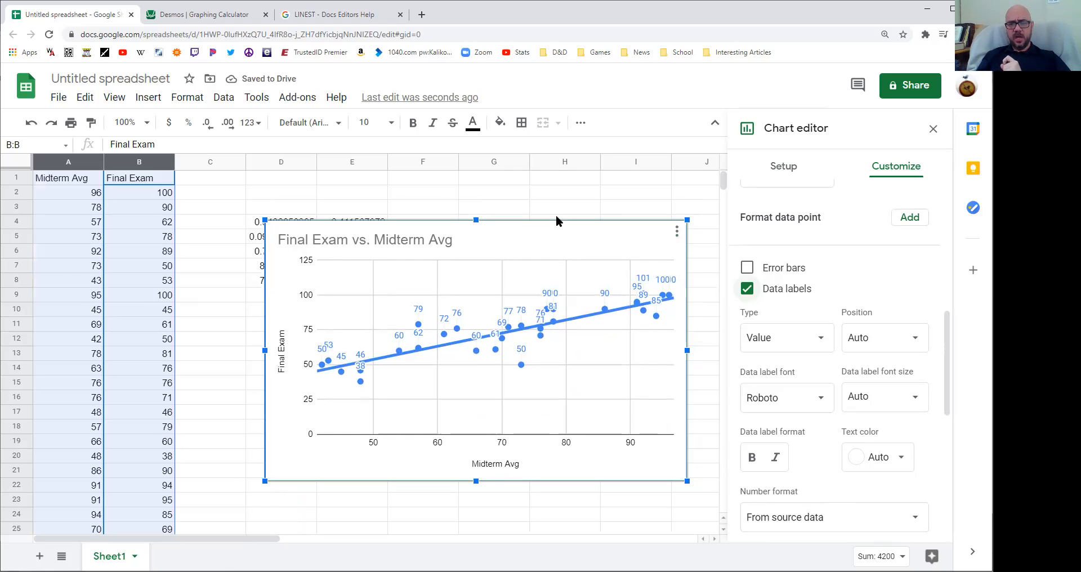
# Step: Copy the midterm and final exam scores in A2:B30
pyautogui.click(209, 207)
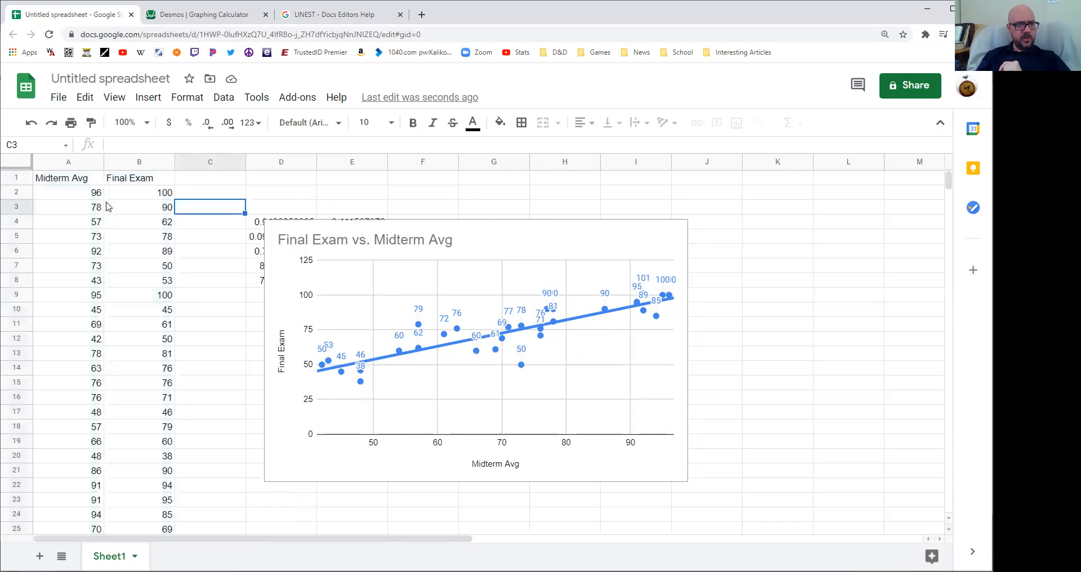
pyautogui.moveTo(88, 195); pyautogui.dragTo(165, 433)
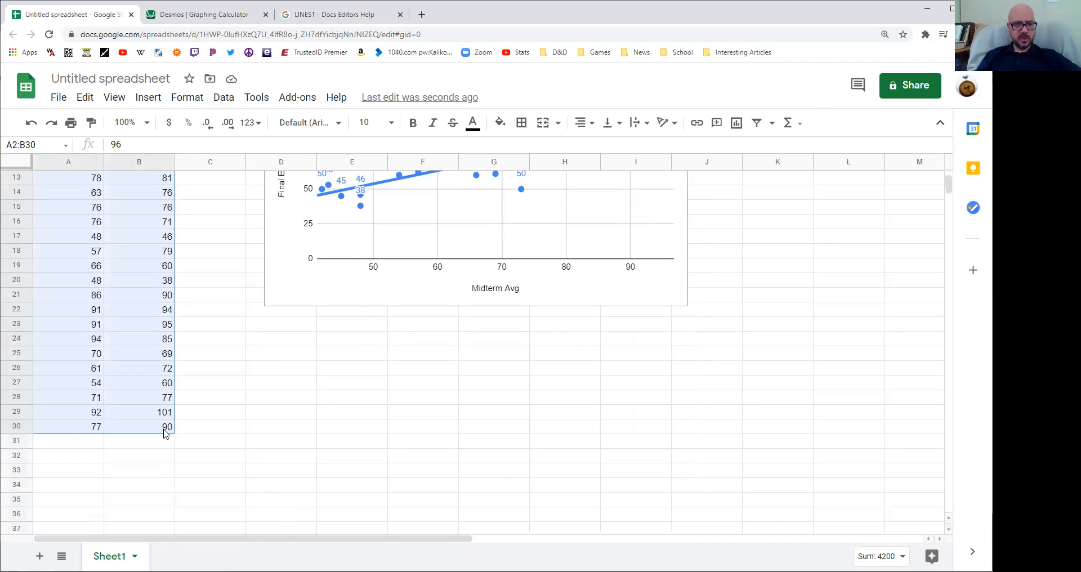
pyautogui.hotkey('ctrl', 'c')
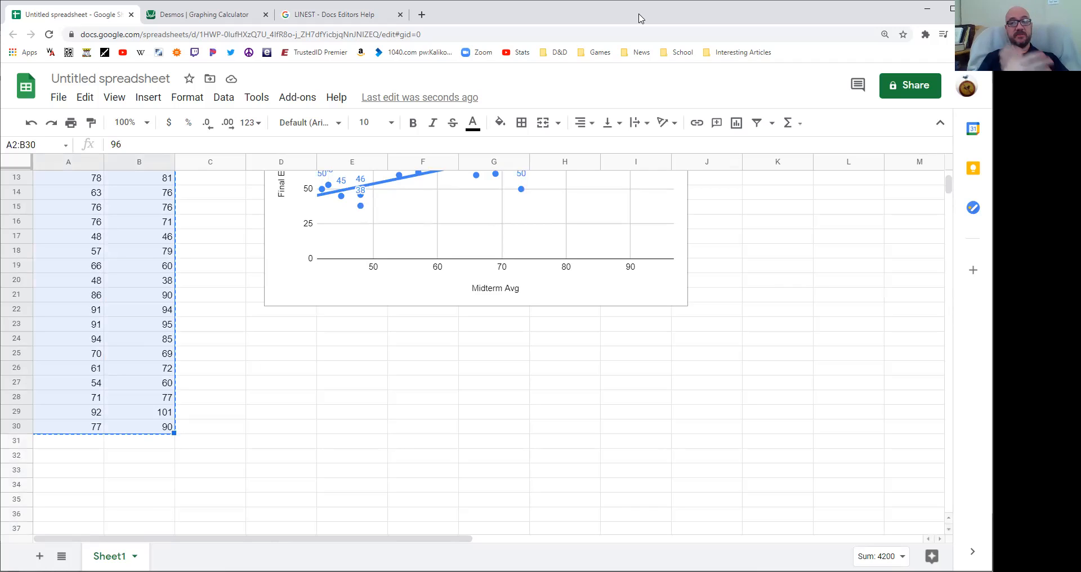
# Step: Switch to Desmos, go to its homepage at desmos.com and open a blank graphing calculator from there
pyautogui.click(198, 17)
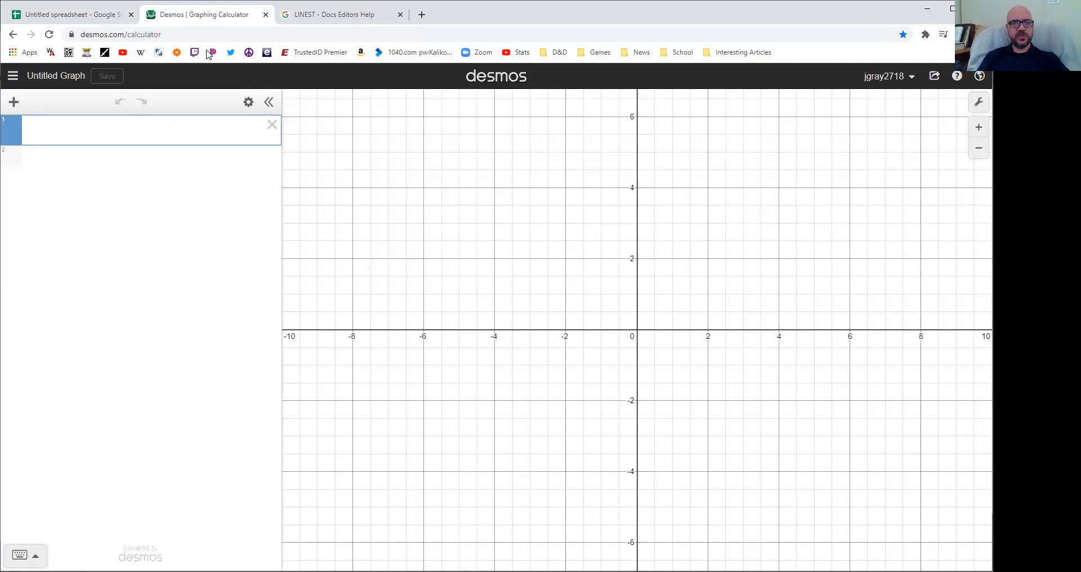
pyautogui.click(164, 34)
pyautogui.press('End')
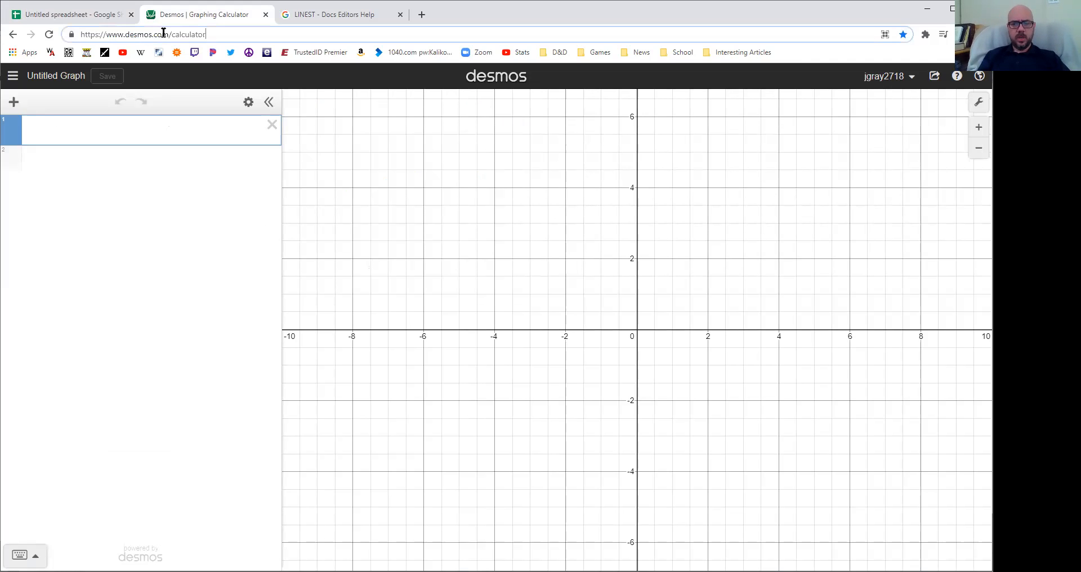
pyautogui.hotkey('ctrl', 'BackSpace')
pyautogui.press('Return')
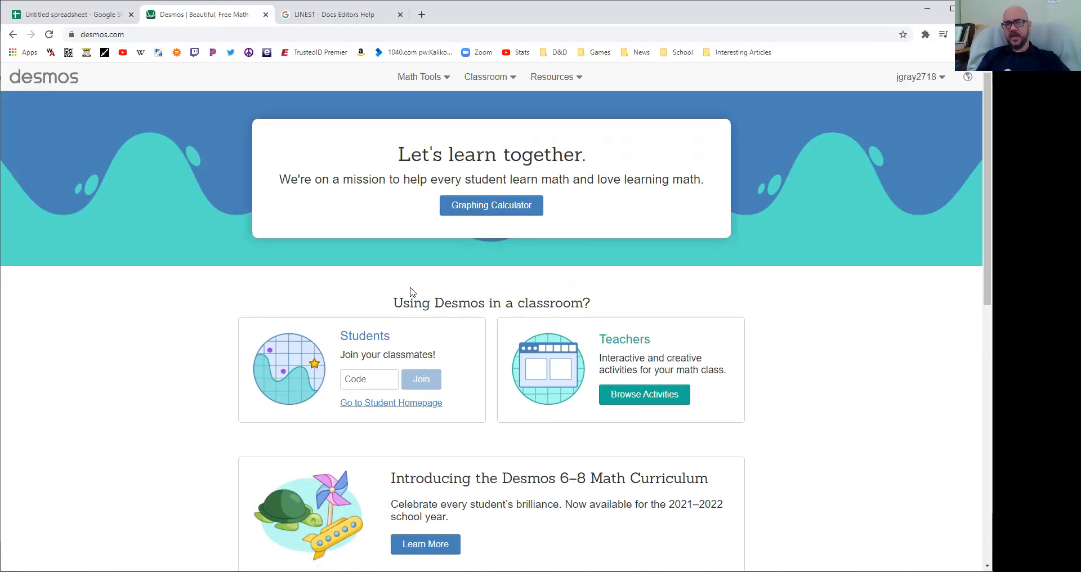
pyautogui.click(484, 208)
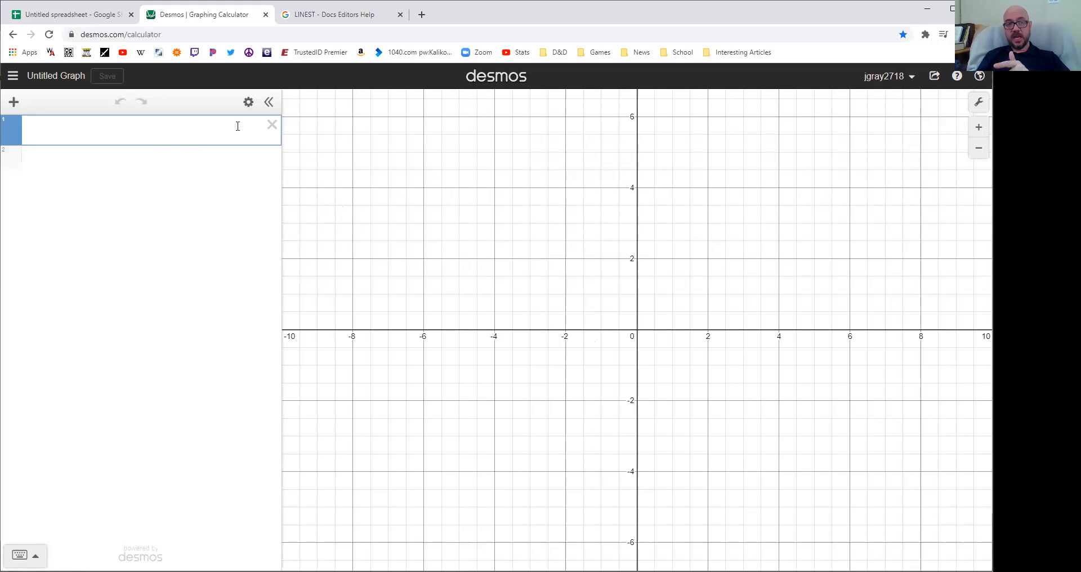
# Step: Add a table to the Desmos graph and paste the copied midterm and final exam scores
pyautogui.click(13, 103)
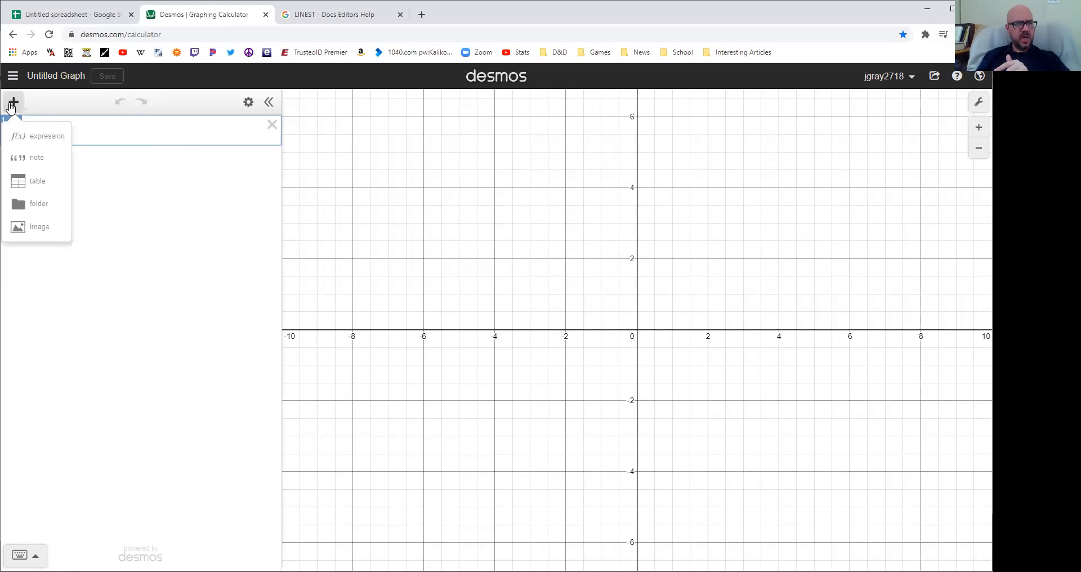
pyautogui.click(36, 180)
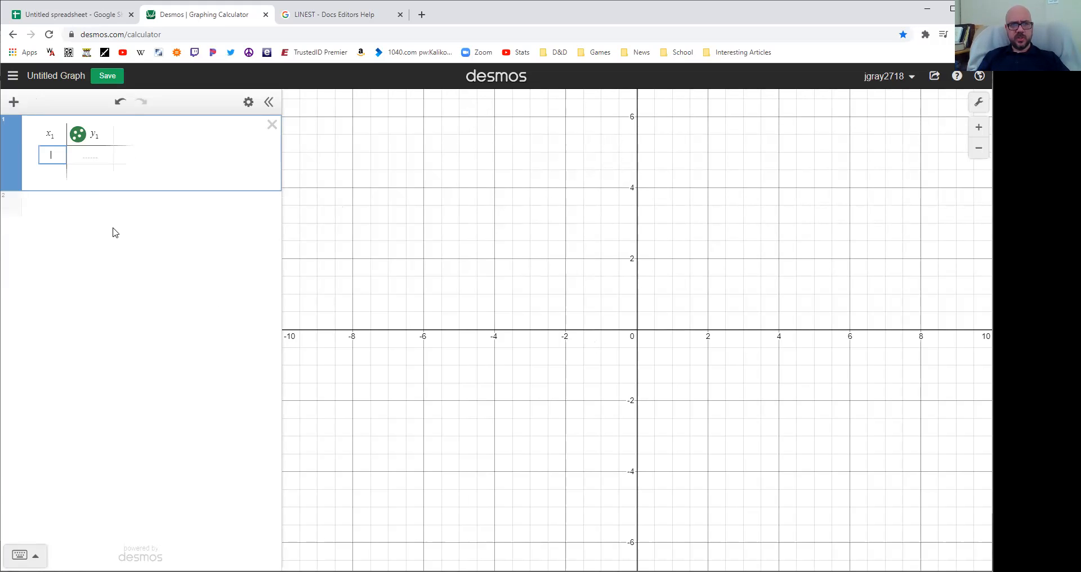
pyautogui.hotkey('ctrl', 'v')
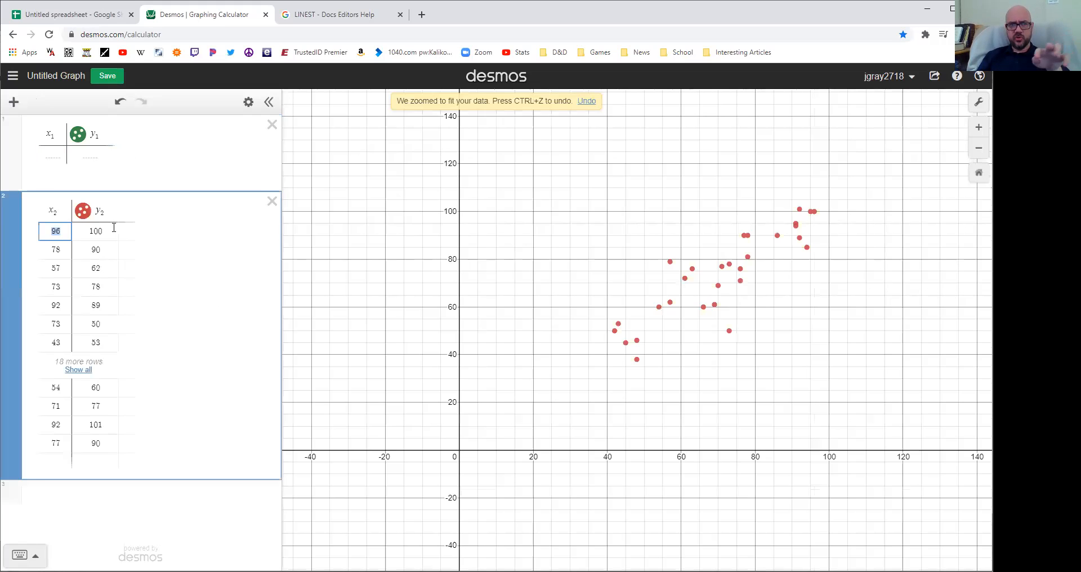
# Step: Delete the empty table and show all rows of the pasted score table to look through them
pyautogui.click(272, 125)
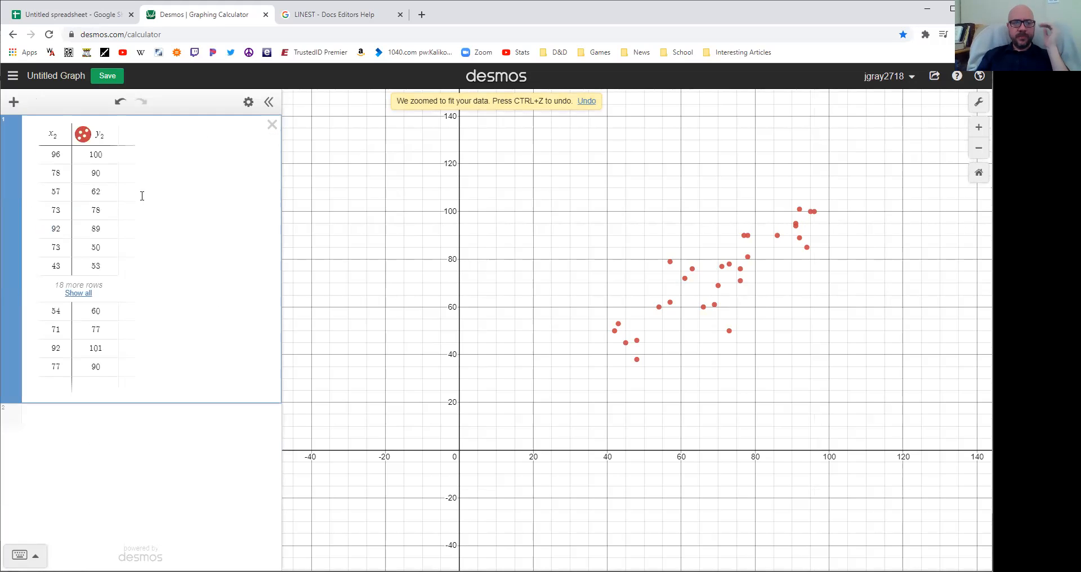
pyautogui.click(79, 293)
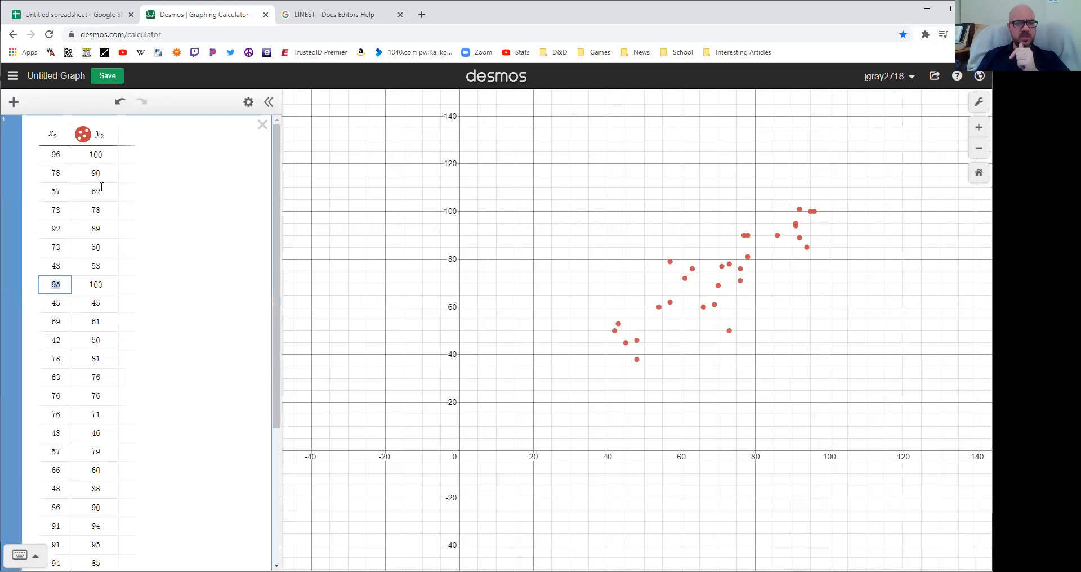
pyautogui.scroll(-5, 153, 390)
pyautogui.scroll(7, 152, 387)
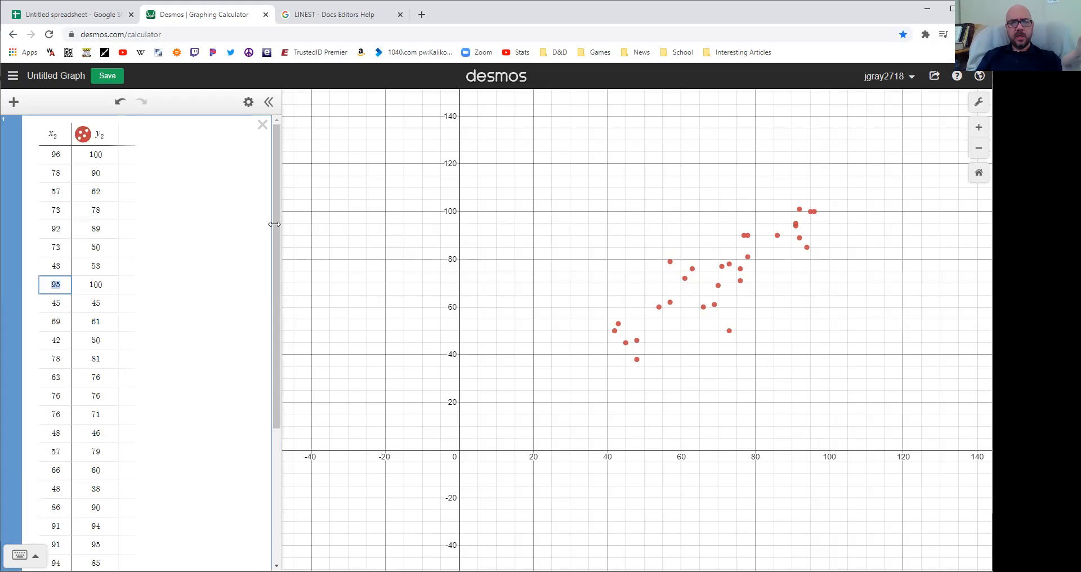
# Step: Start a new expression line below the last row of the score table
pyautogui.moveTo(276, 225); pyautogui.dragTo(282, 205)
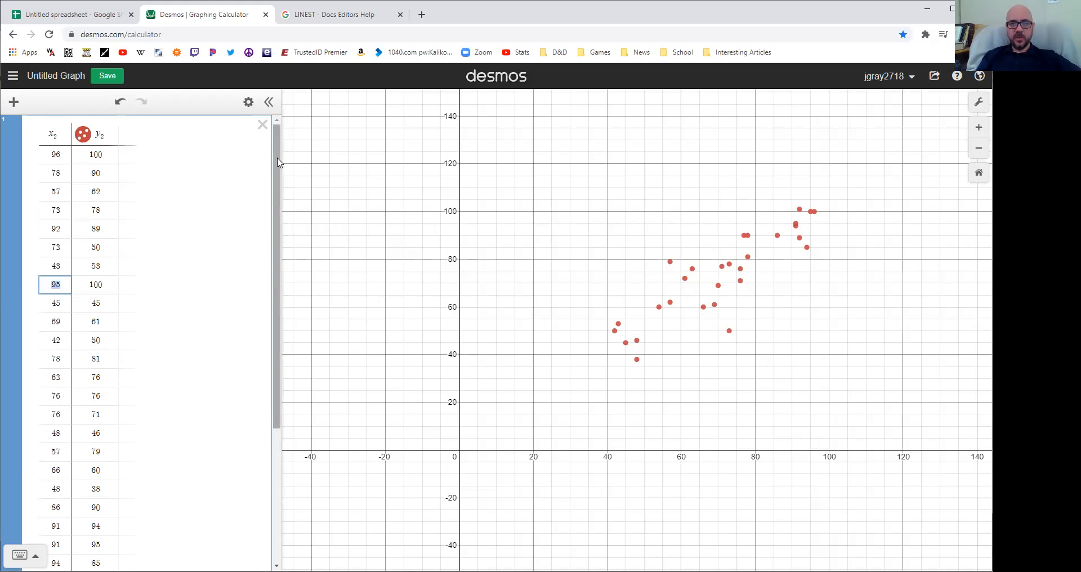
pyautogui.moveTo(276, 163); pyautogui.dragTo(285, 322)
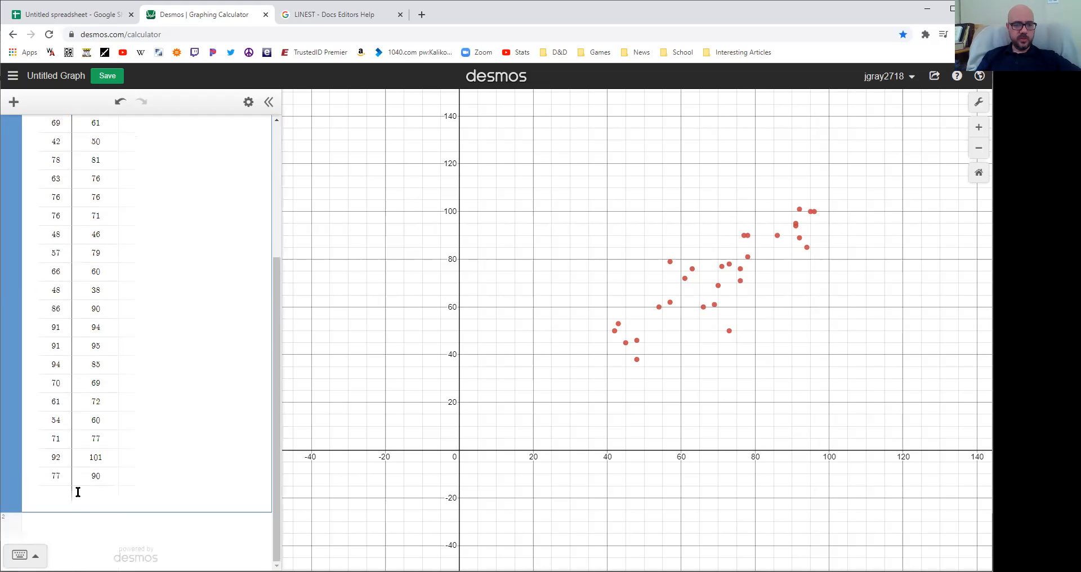
pyautogui.click(90, 529)
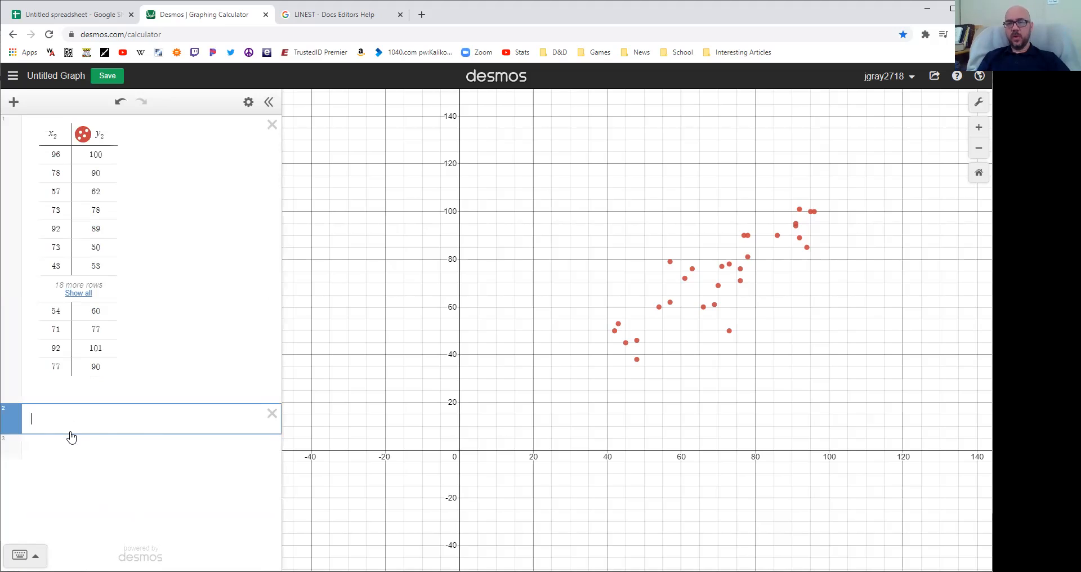
# Step: Graph the example line y = 2x + 3 below the table and erase its equation again
pyautogui.write('y = 2x + 3')
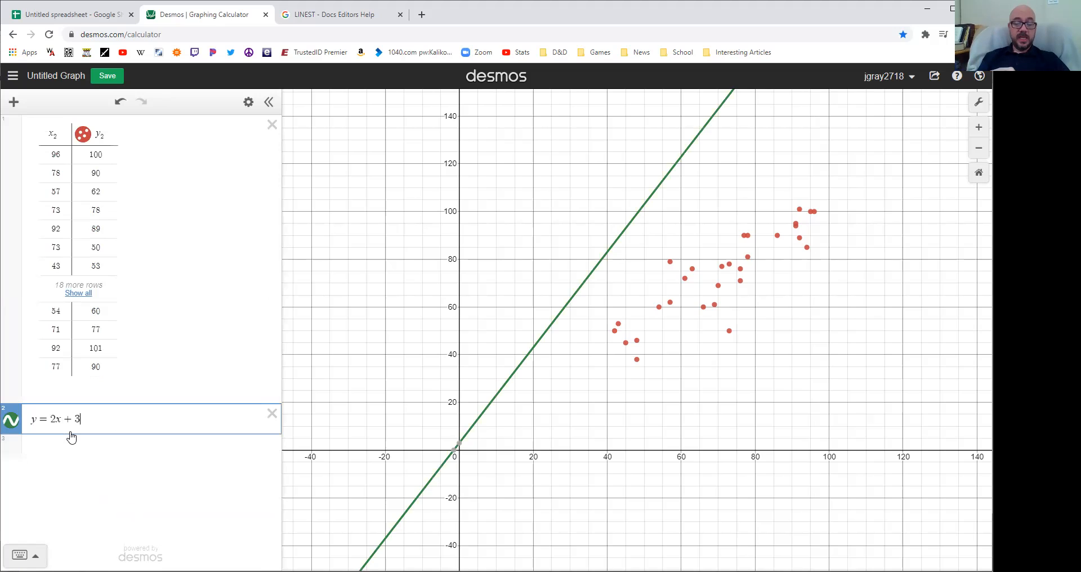
pyautogui.press('BackSpace')
pyautogui.press('BackSpace')
pyautogui.press('BackSpace')
pyautogui.press('BackSpace')
pyautogui.press('BackSpace')
pyautogui.press('BackSpace')
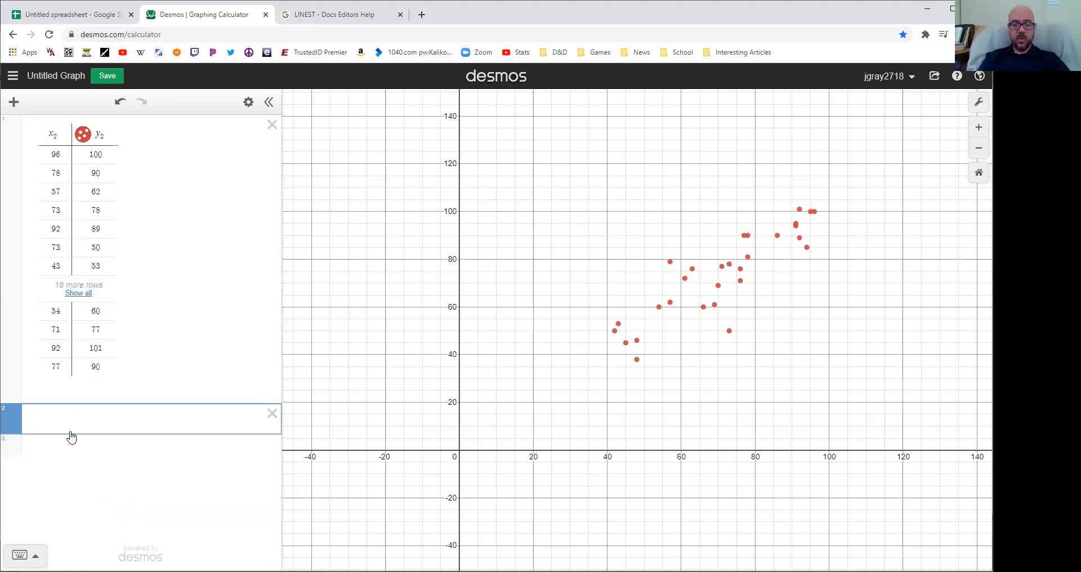
# Step: Fit a linear regression to the score table with the expression y₂ ~ ax₂ + b
pyautogui.write('y ~ ')
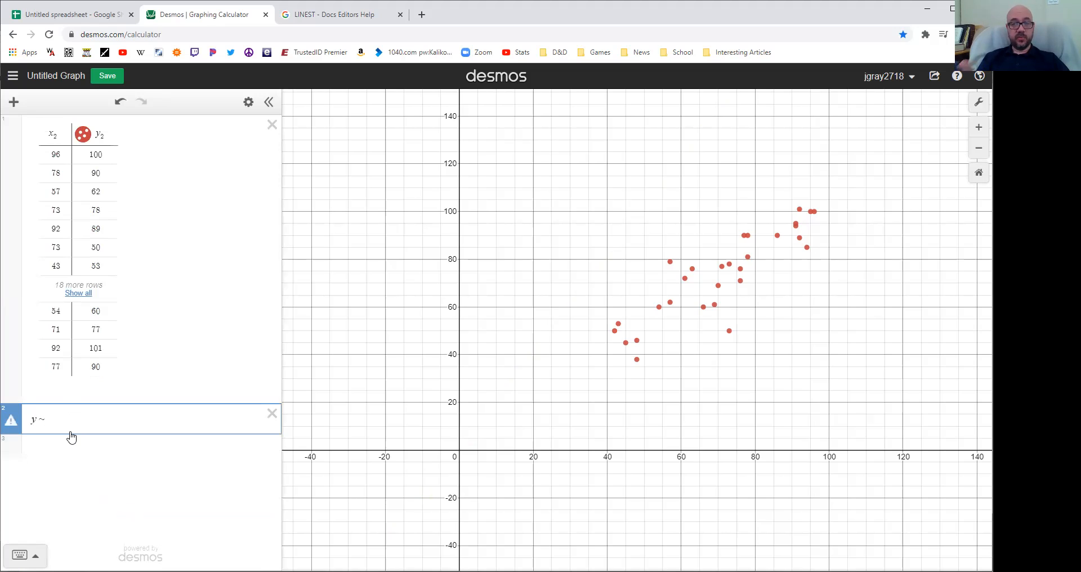
pyautogui.write('ax + b')
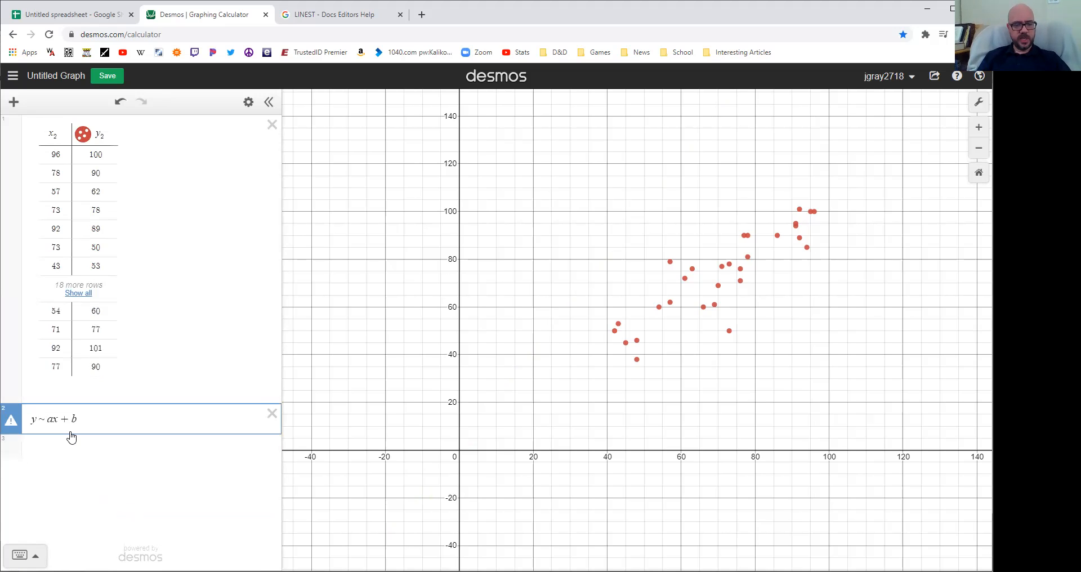
pyautogui.write('2')
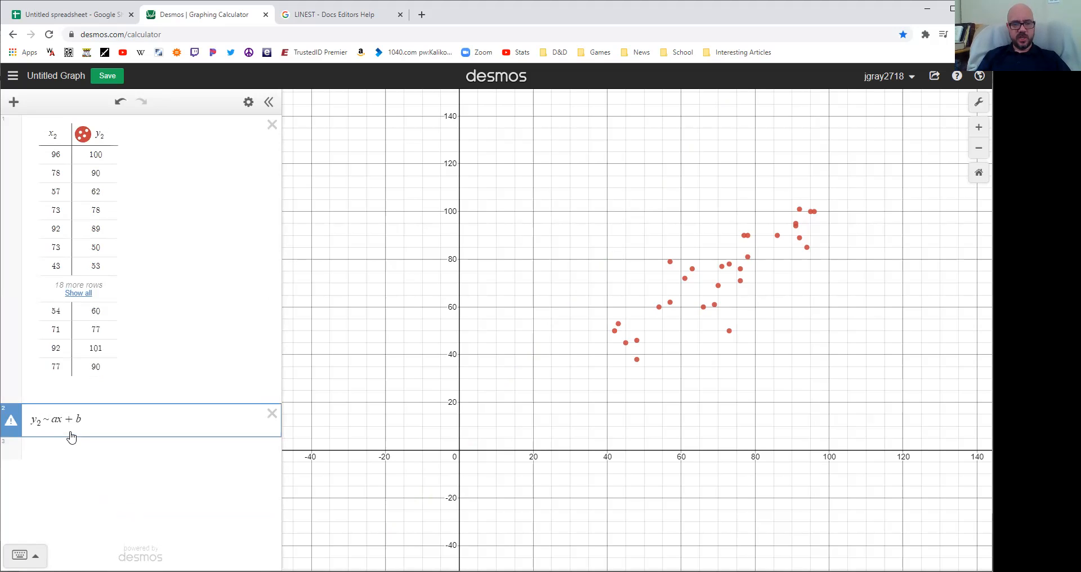
pyautogui.write('2')
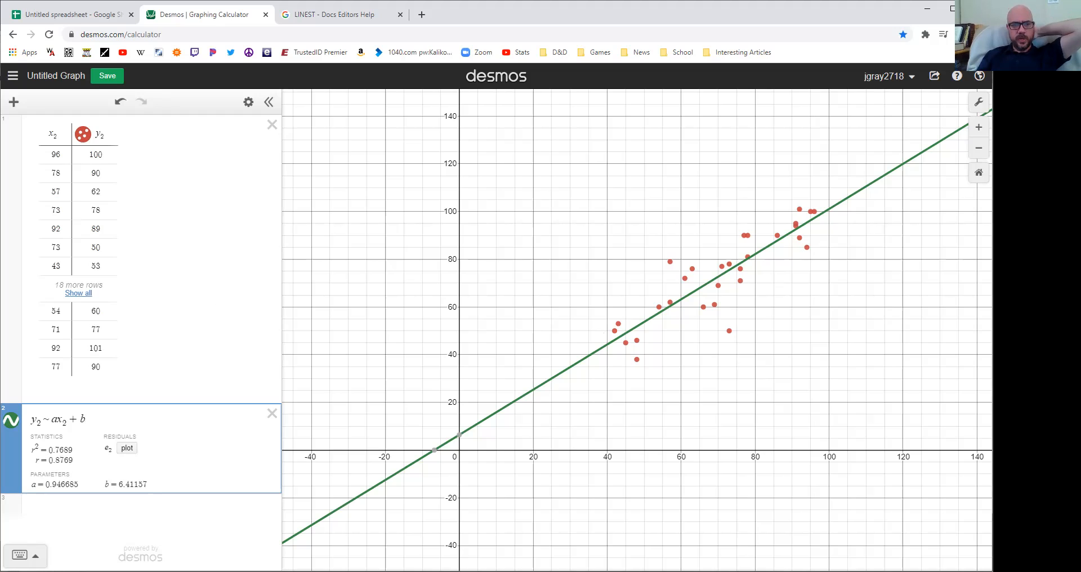
# Step: Change the colour of the regression line to purple
pyautogui.click(9, 420)
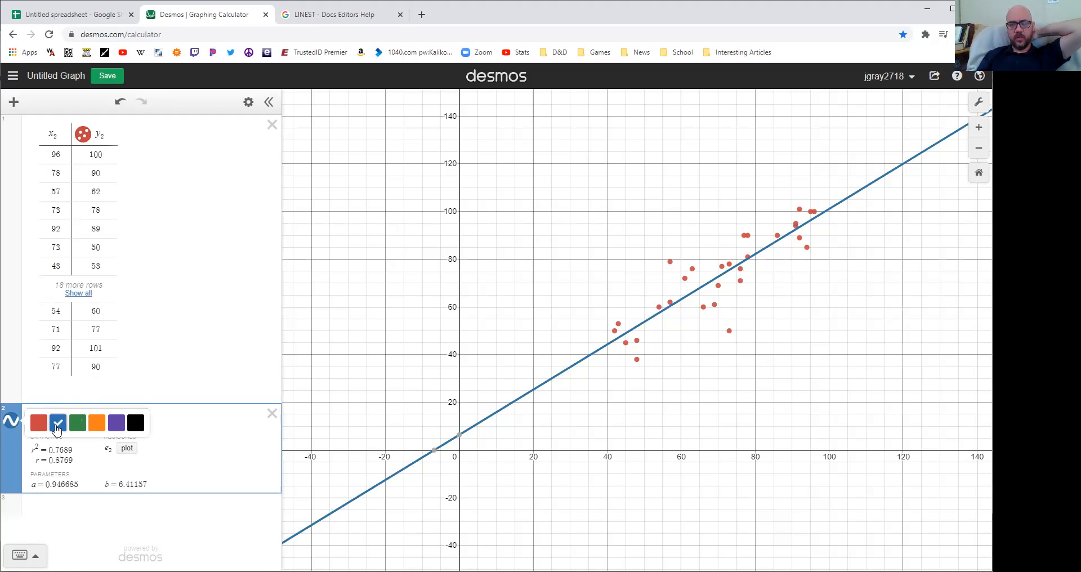
pyautogui.click(116, 424)
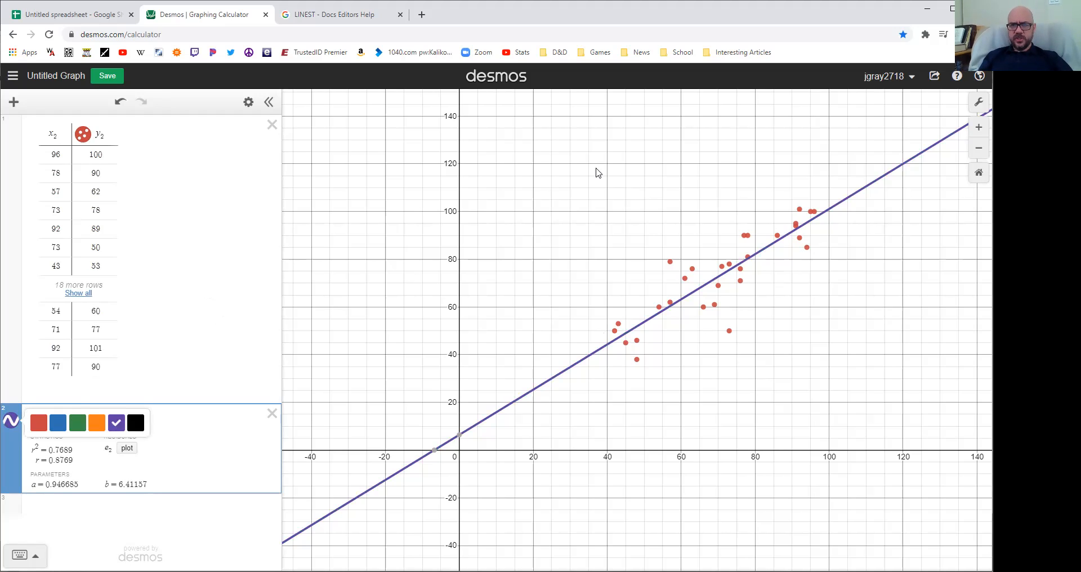
pyautogui.click(597, 170)
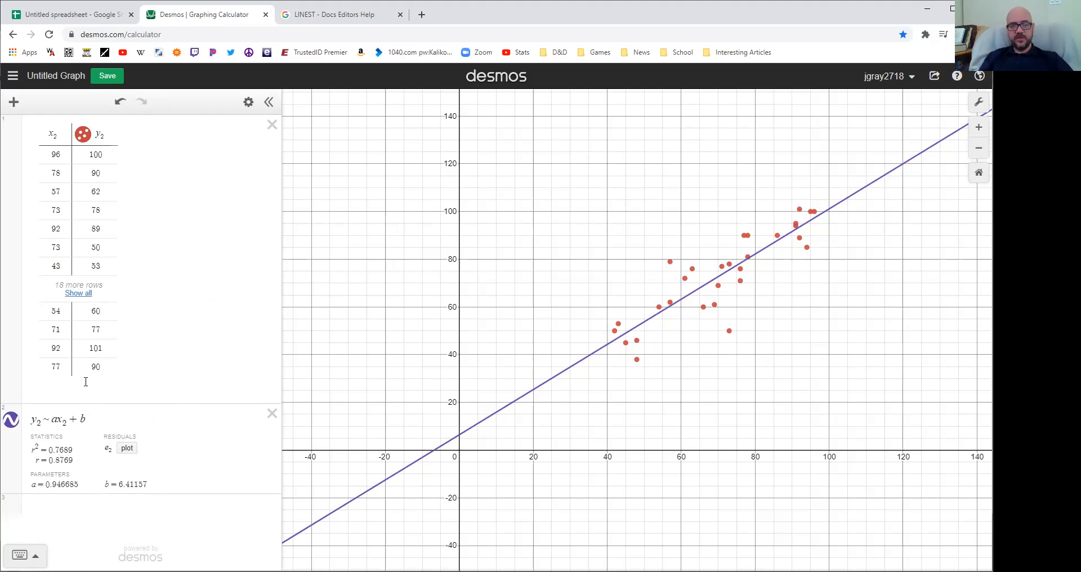
# Step: Plot the residuals e₂ of the regression and check the coordinates of the highest and lowest residual points
pyautogui.click(127, 450)
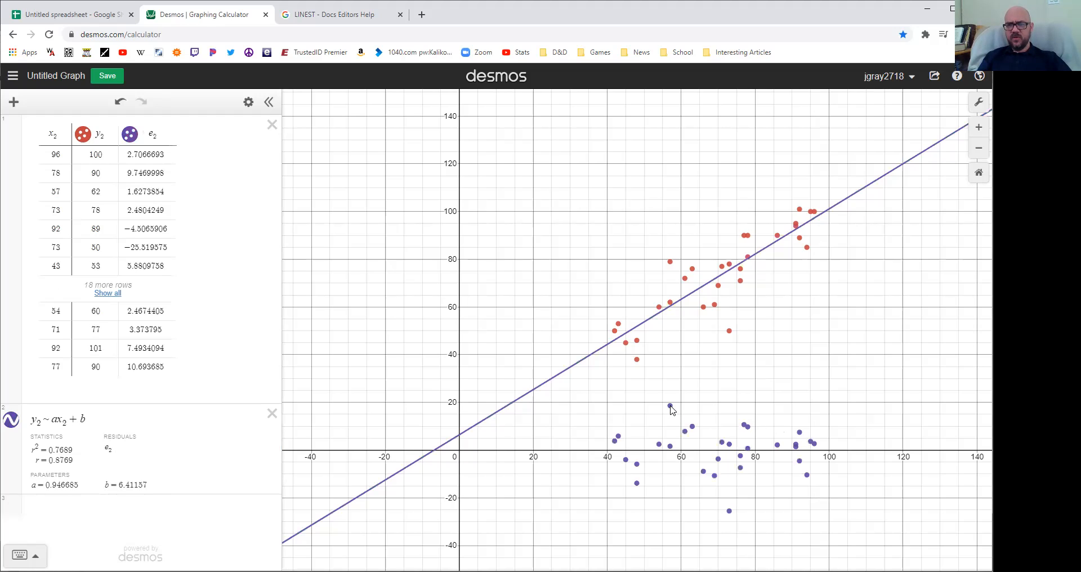
pyautogui.click(671, 406)
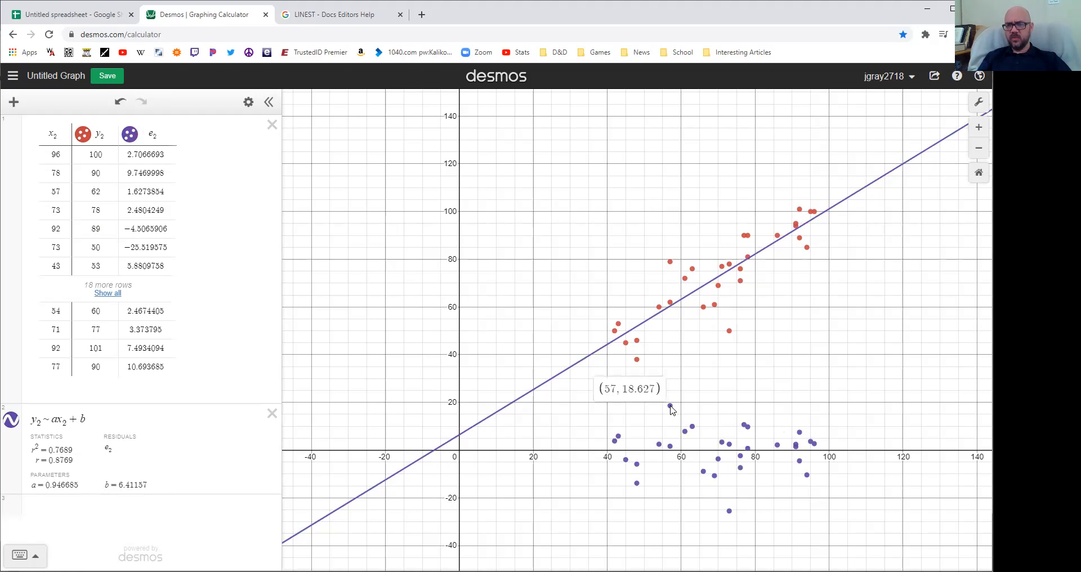
pyautogui.click(693, 428)
pyautogui.click(671, 408)
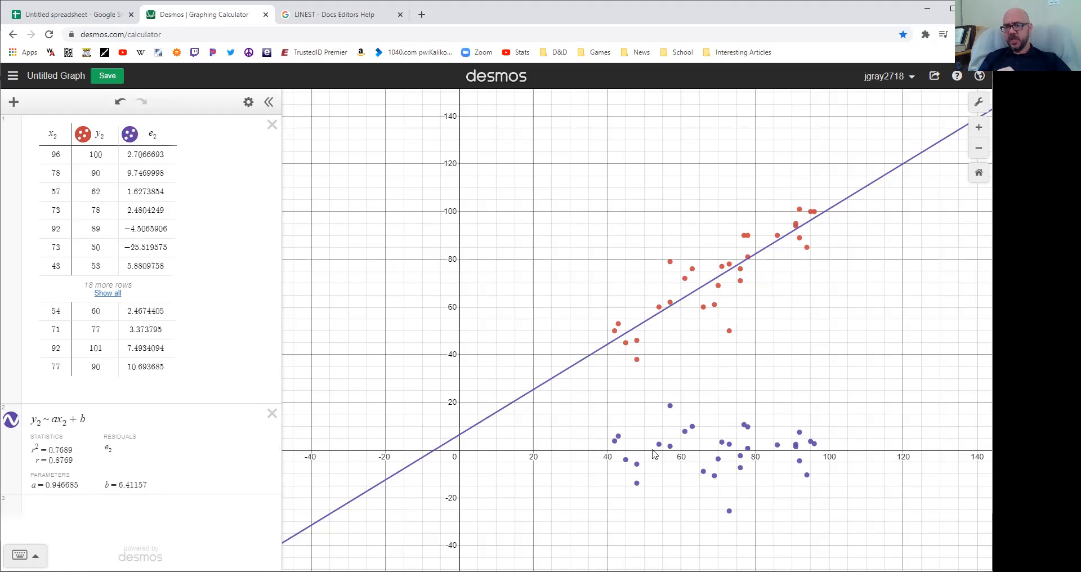
pyautogui.click(670, 406)
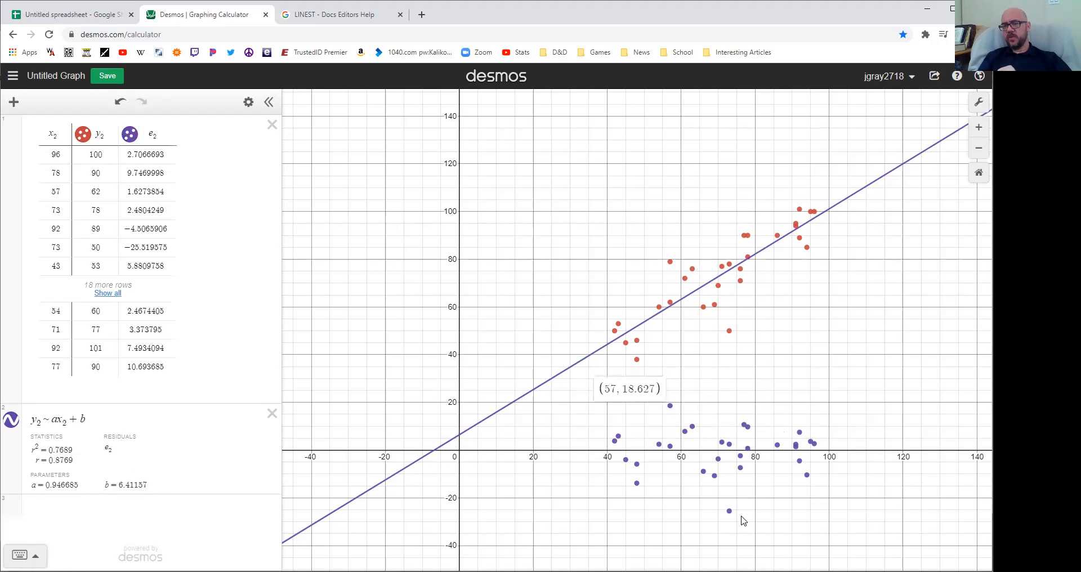
pyautogui.click(731, 513)
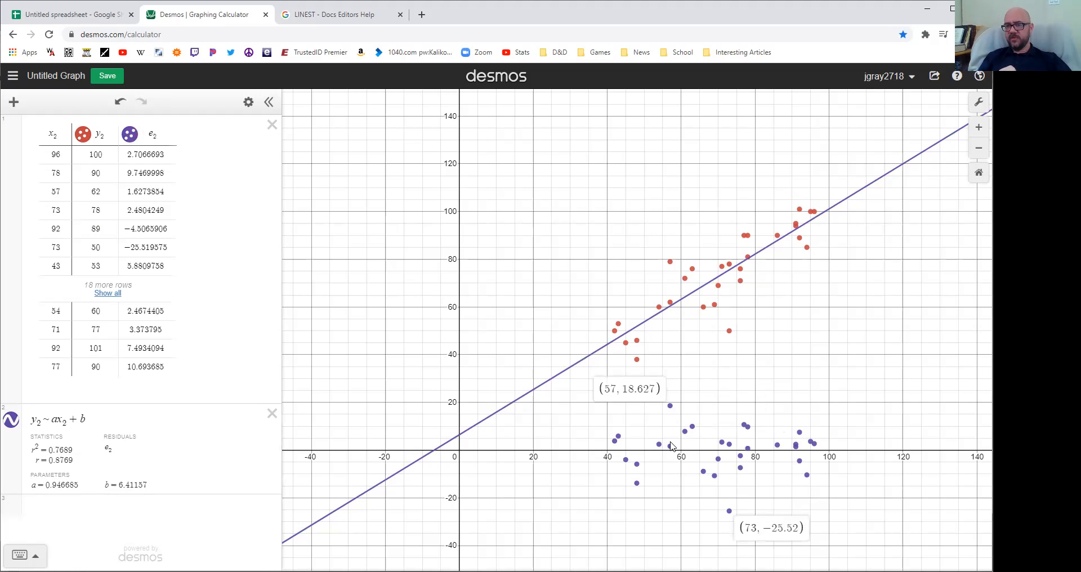
pyautogui.click(670, 407)
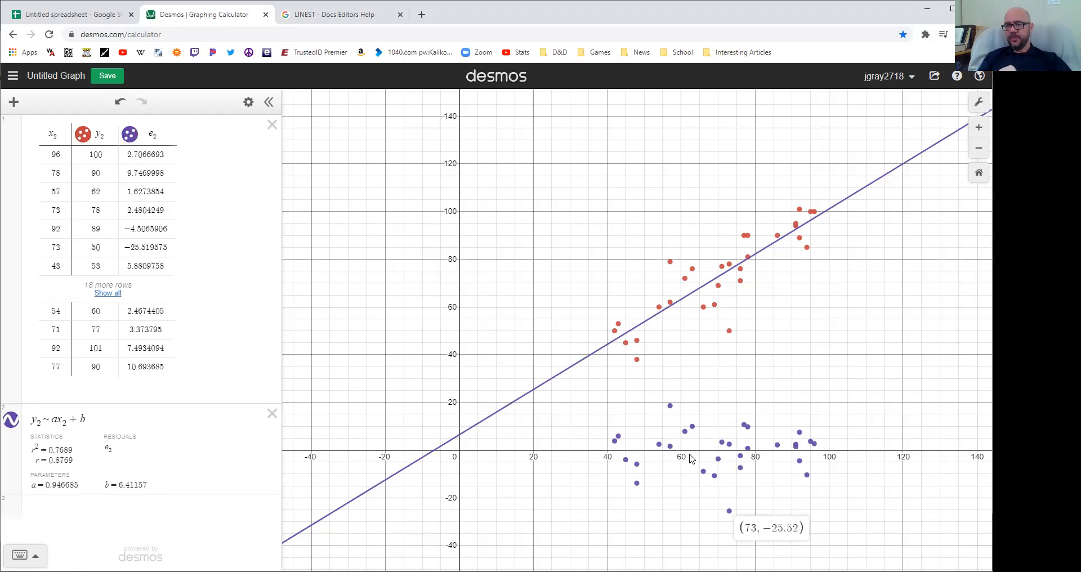
pyautogui.click(729, 510)
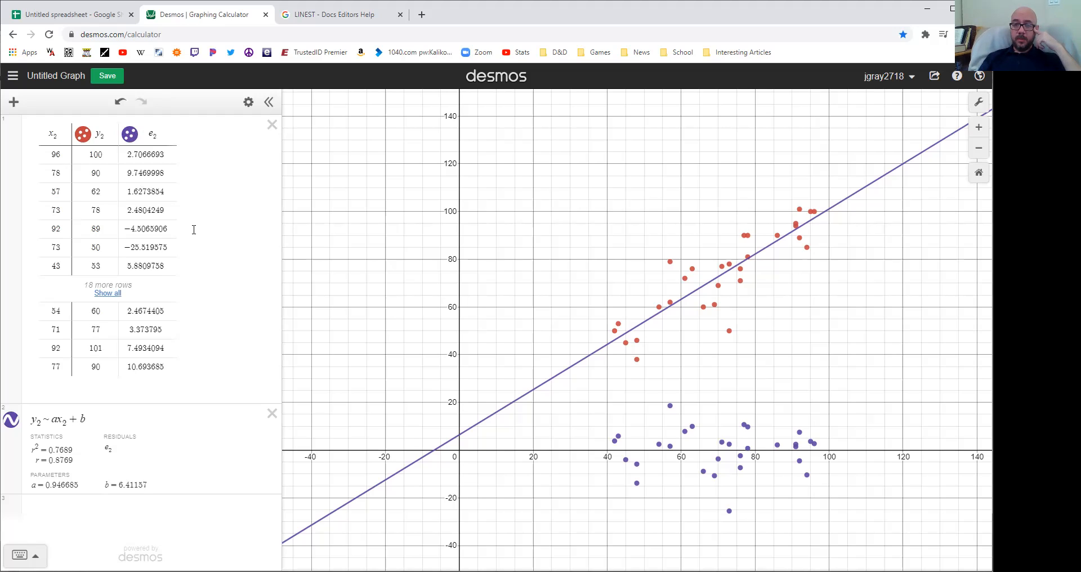
# Step: Toggle the regression line off and back on, and hide the e₂ residual points
pyautogui.click(11, 420)
pyautogui.click(12, 423)
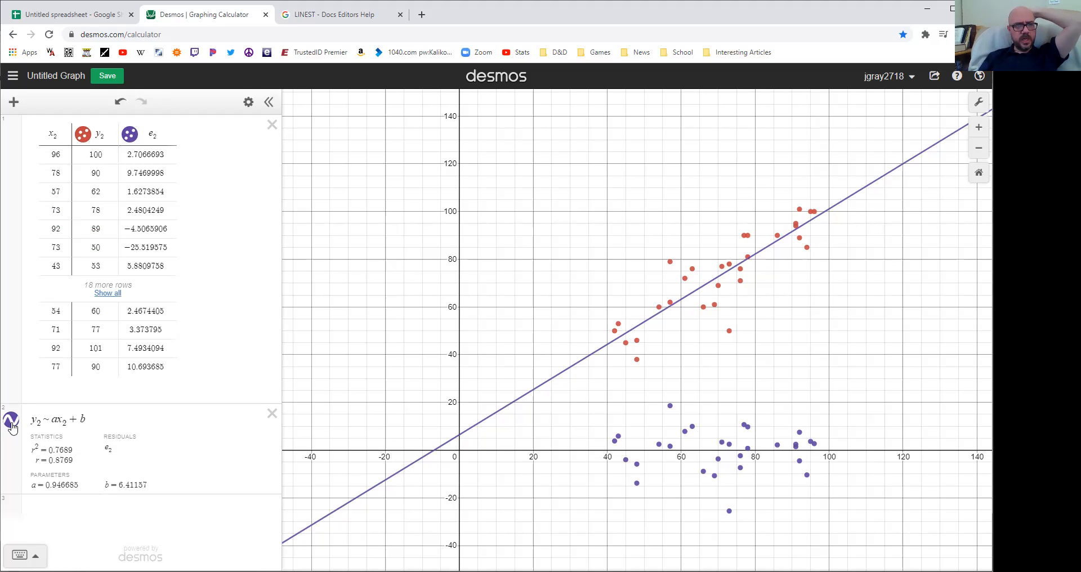
pyautogui.click(131, 137)
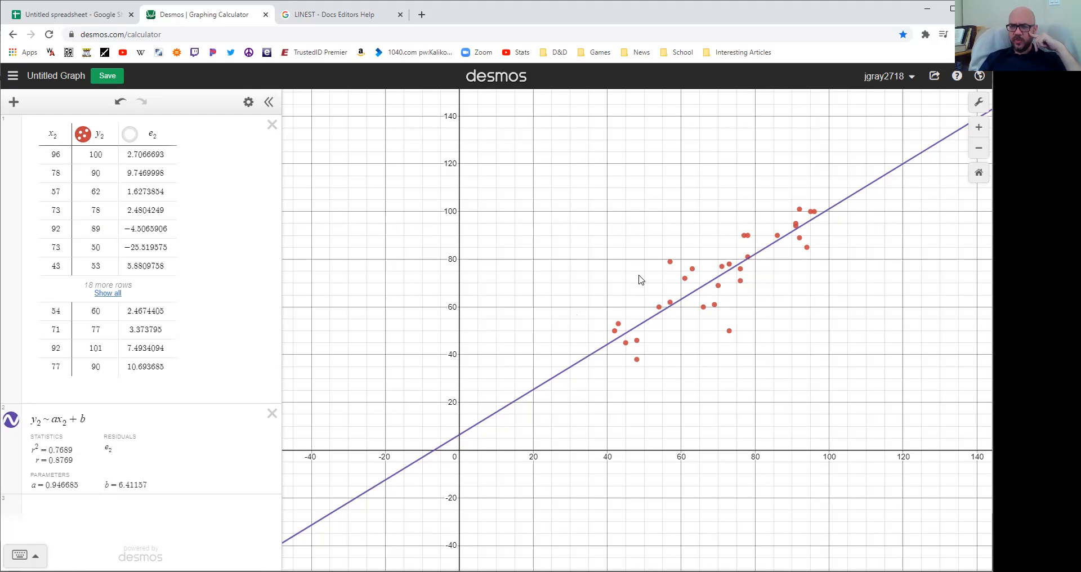
# Step: Zoom in on the score points and regression line, and view the graph temporarily with the expression list hidden
pyautogui.scroll(-2, 640, 274)
pyautogui.scroll(4, 640, 274)
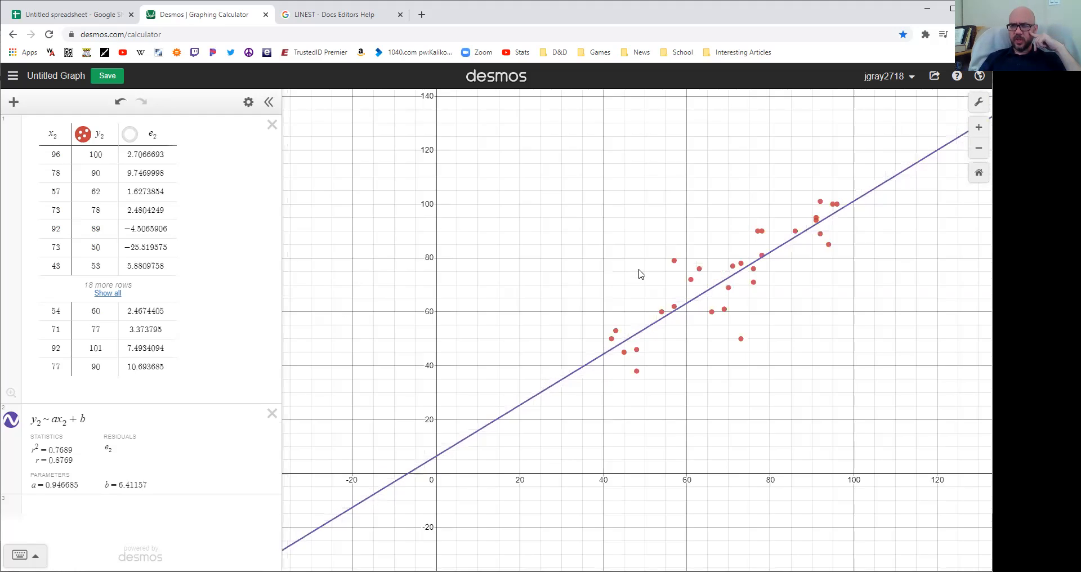
pyautogui.moveTo(816, 379); pyautogui.dragTo(650, 412)
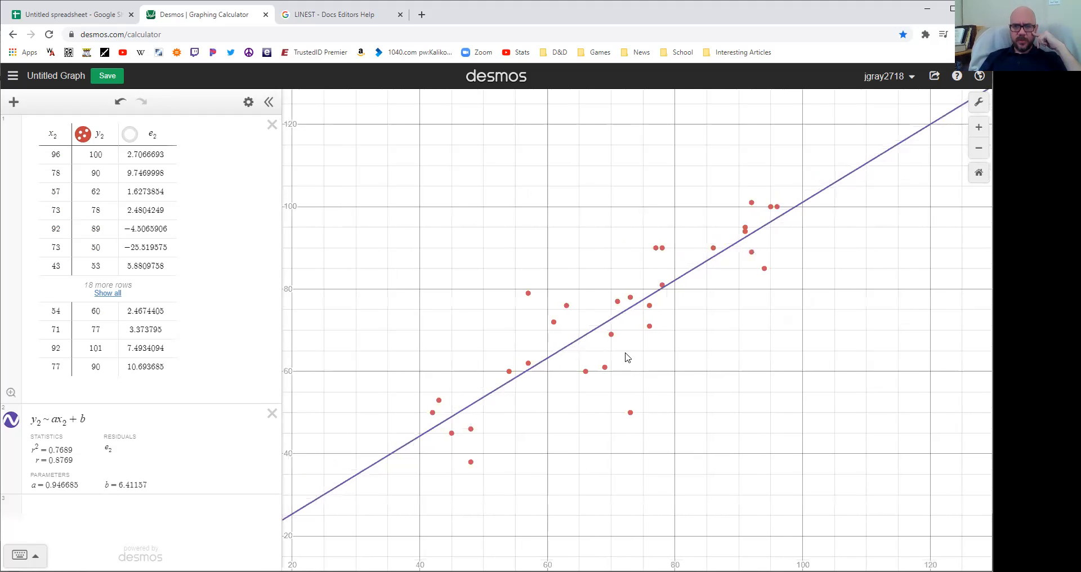
pyautogui.scroll(1, 628, 357)
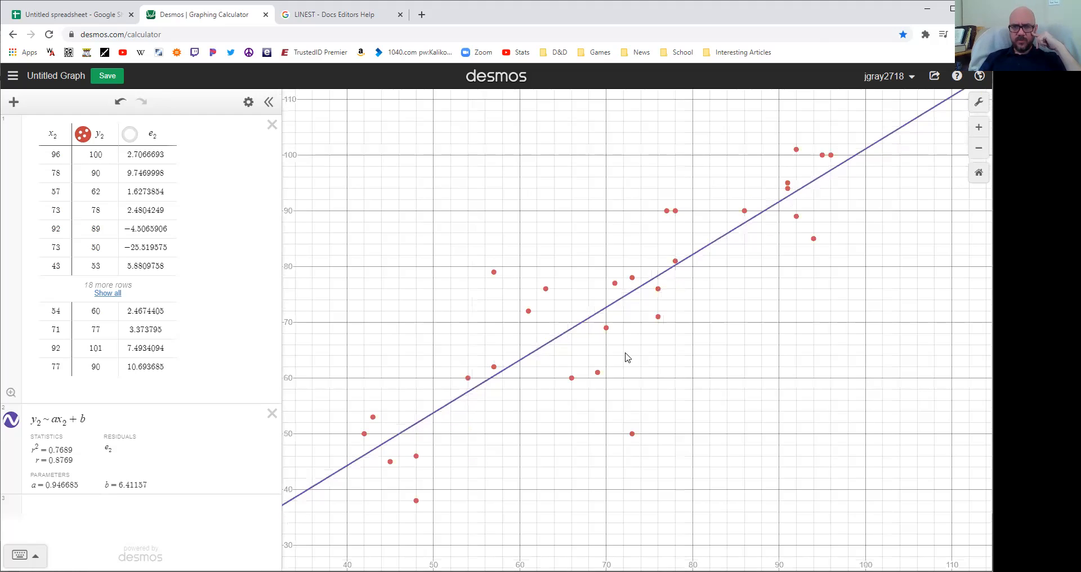
pyautogui.moveTo(676, 375)
pyautogui.mouseDown()
pyautogui.moveTo(675, 364)
pyautogui.moveTo(680, 384)
pyautogui.mouseUp()
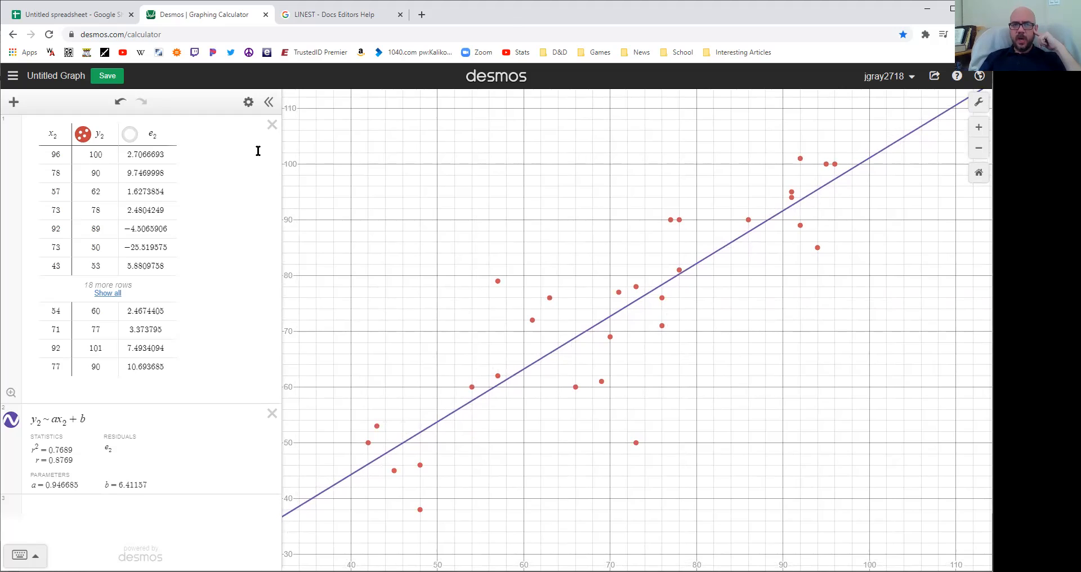
pyautogui.click(269, 102)
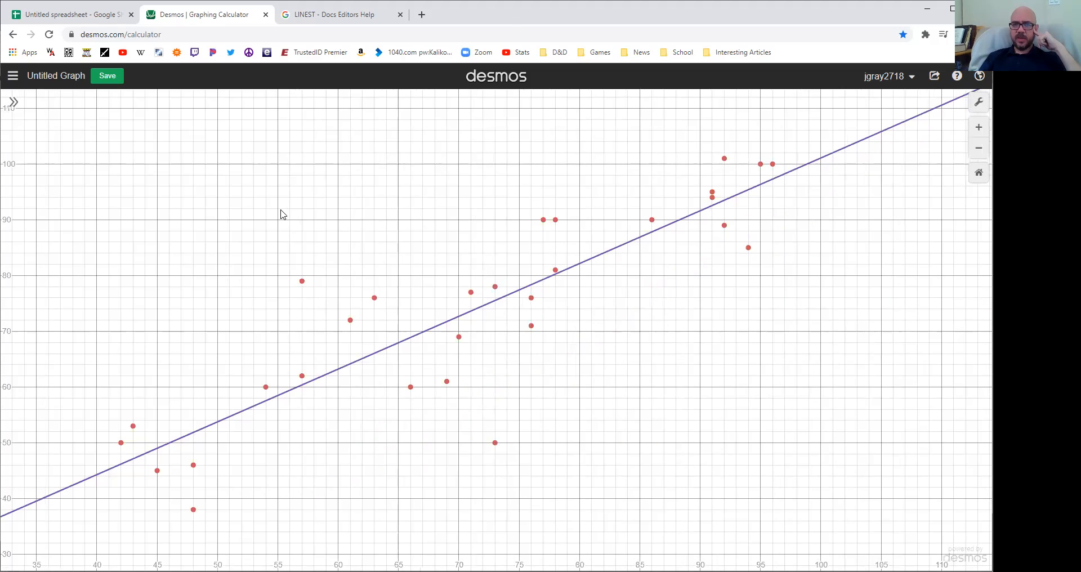
pyautogui.click(14, 103)
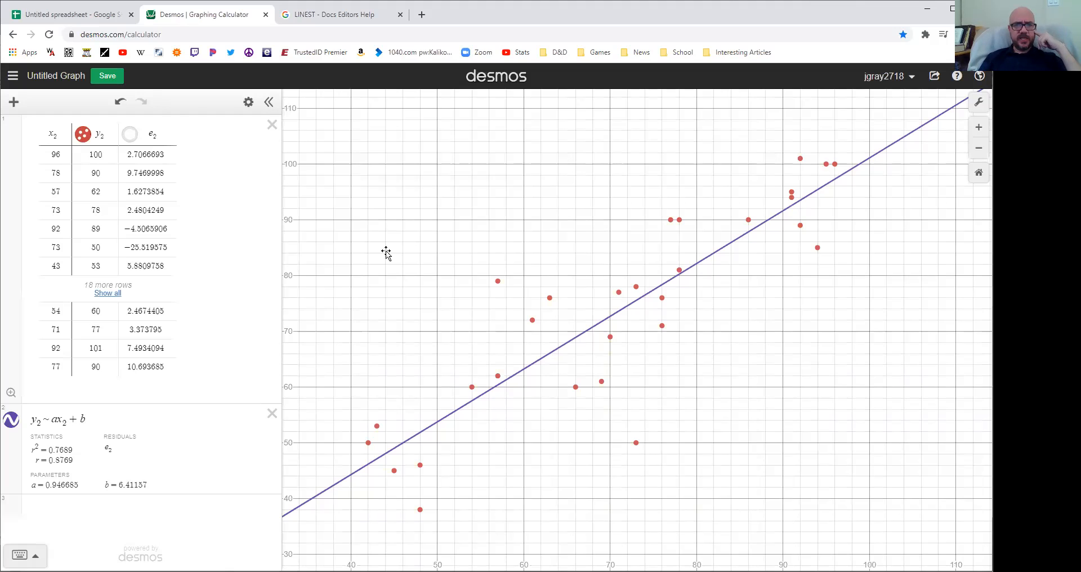
# Step: Switch to the Word document "Chapter 12 - Linear regression" and examine the calculator's LinRegTTest results and regression plot
pyautogui.hotkey('alt', 'Tab')
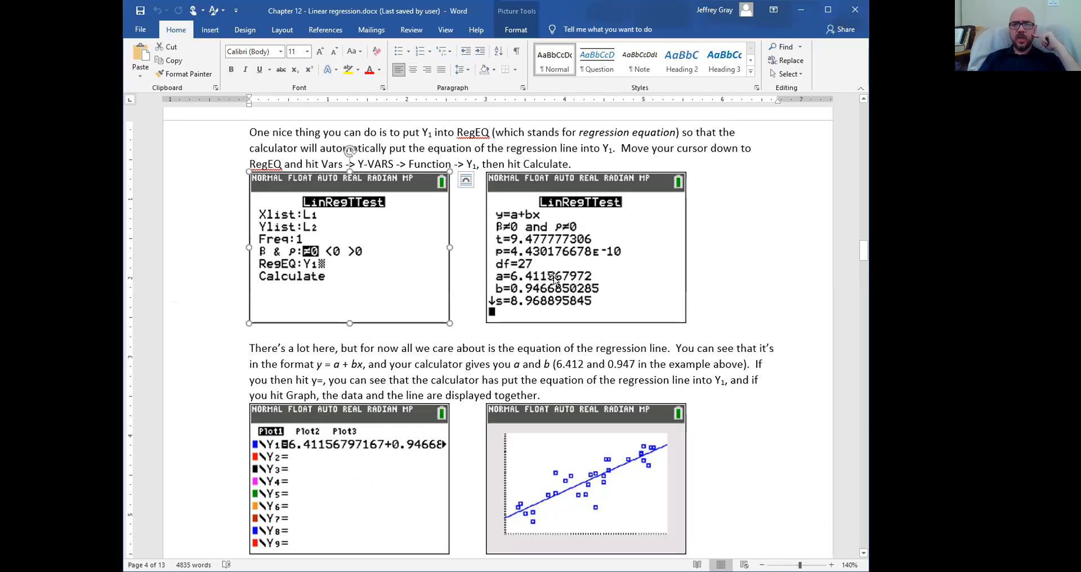
pyautogui.click(553, 276)
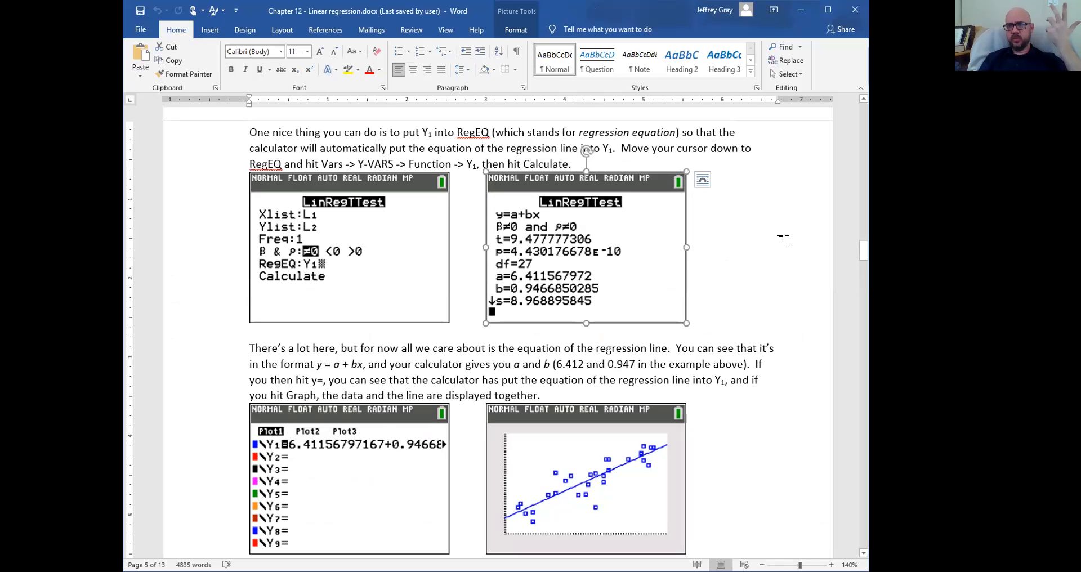
pyautogui.click(754, 260)
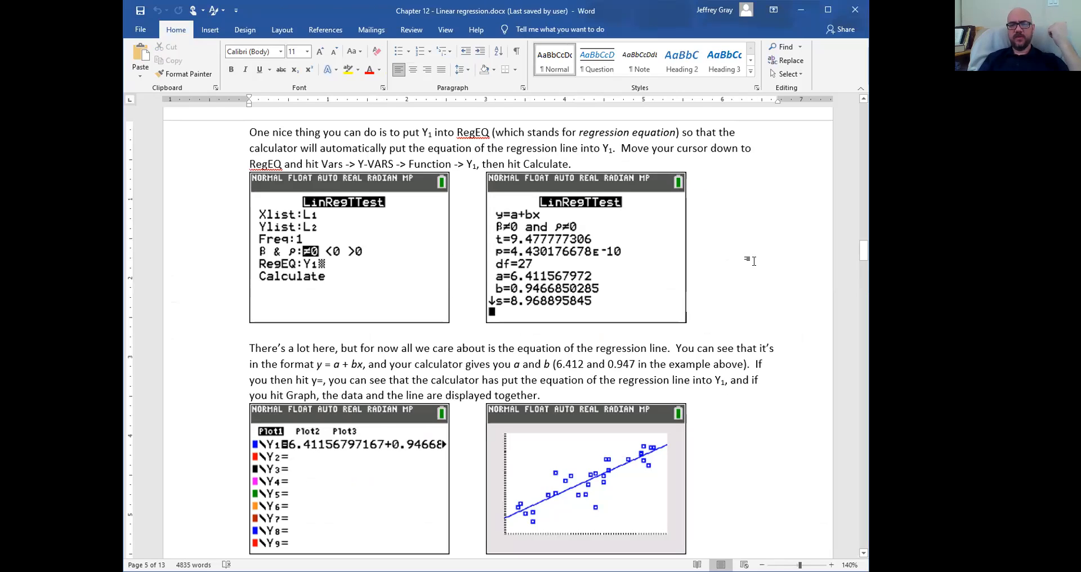
pyautogui.click(562, 495)
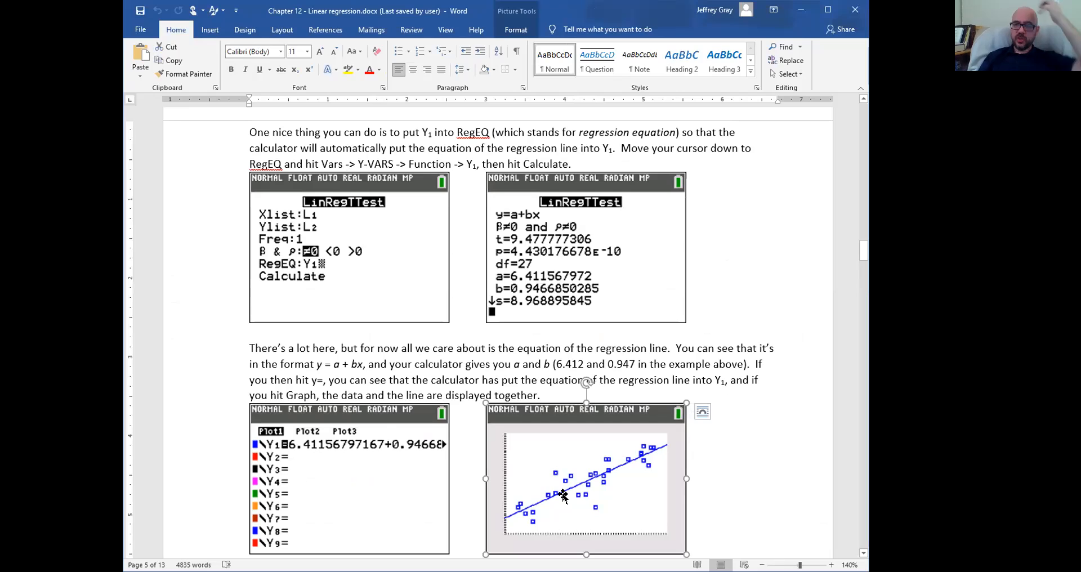
pyautogui.click(719, 365)
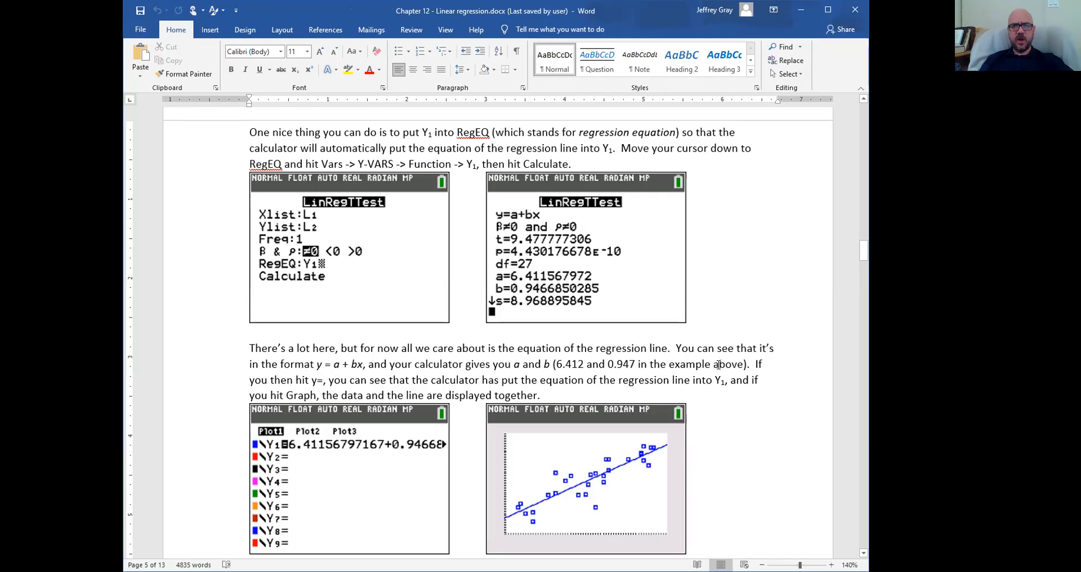
pyautogui.click(719, 364)
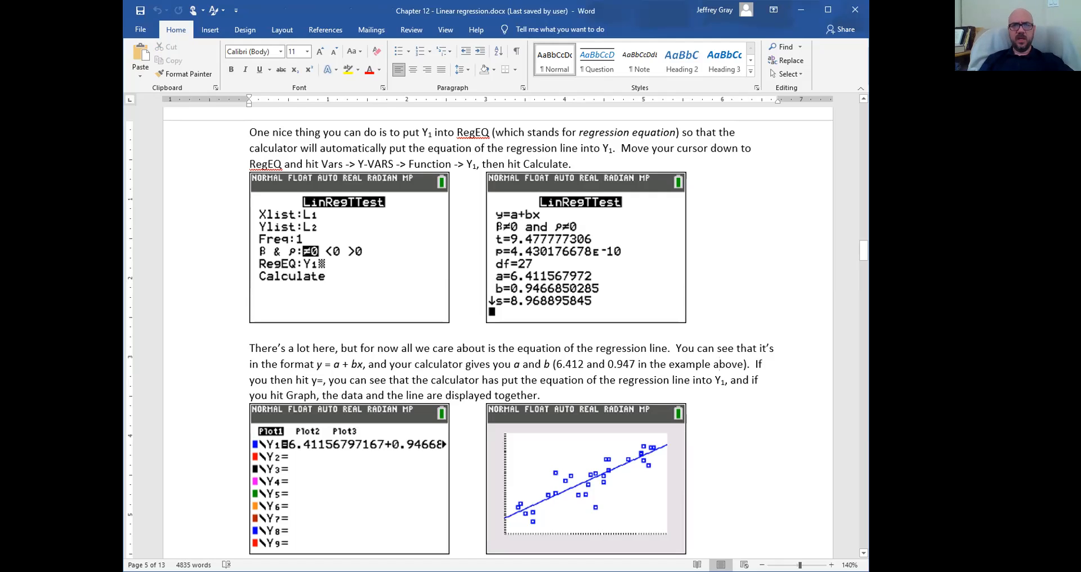